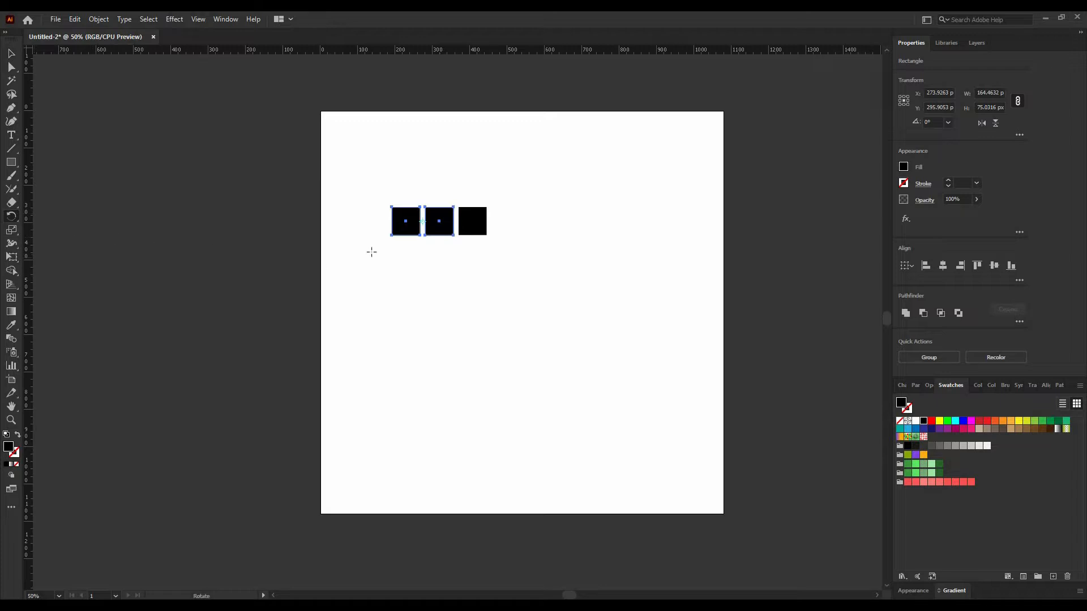
Rotate a copy of the two left squares by -90° around the first square's centre.
left_click(406, 222, "alt")
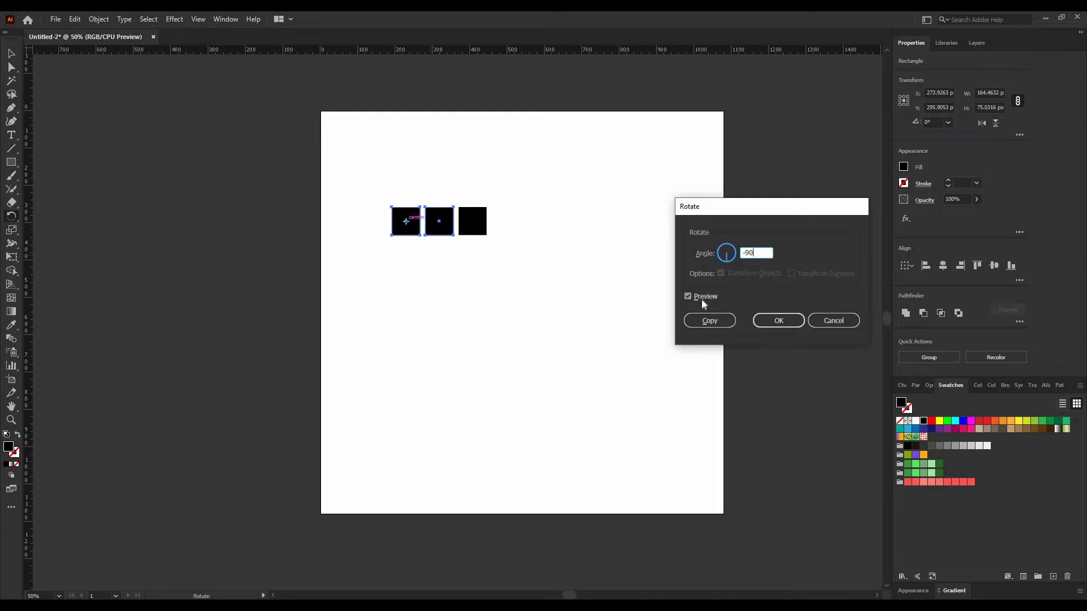
key("Tab")
left_click(709, 320)
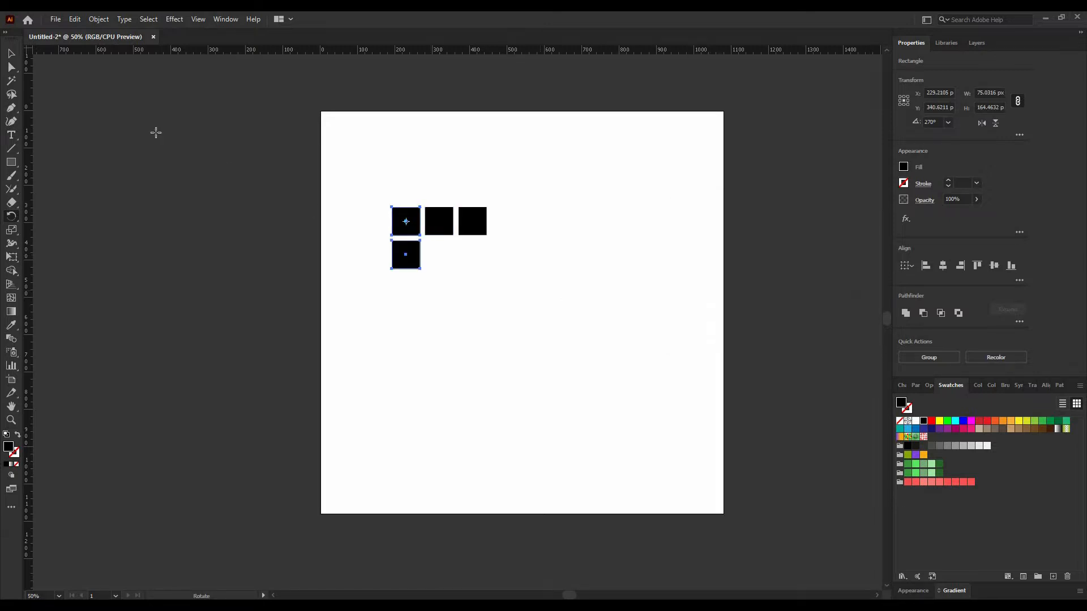
Duplicate the new lower square twice to the right to complete a second row of three squares.
left_click(12, 54)
left_click(415, 223)
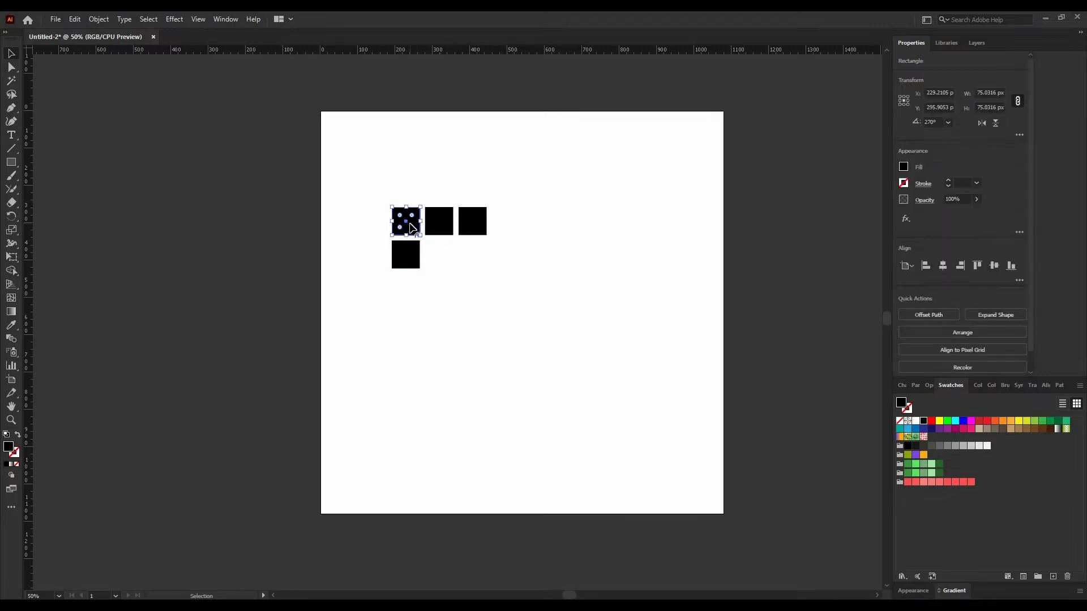
left_click(457, 296)
left_click(415, 268)
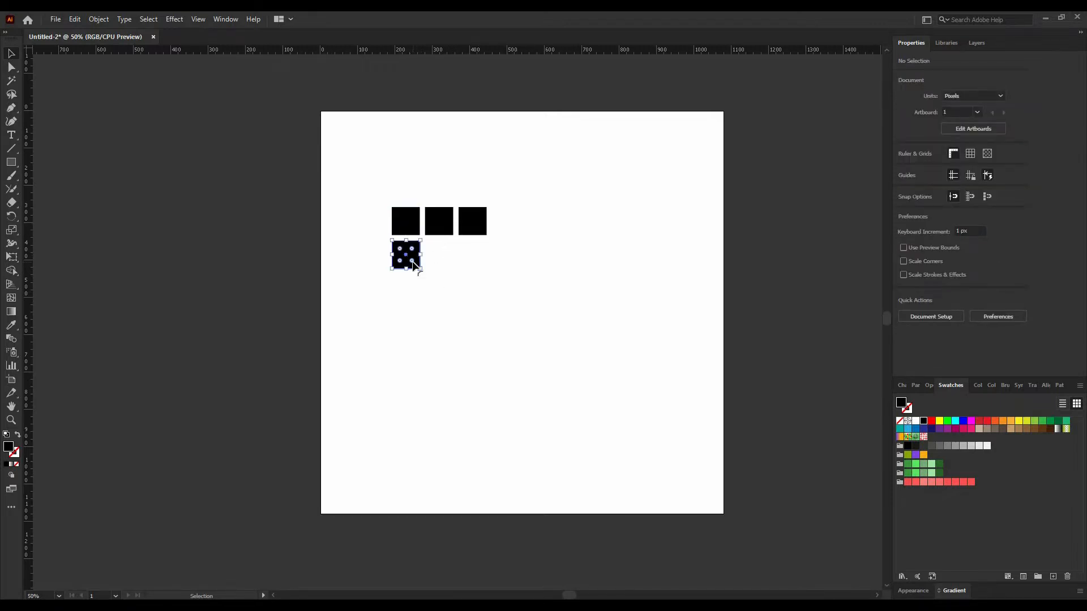
left_click(487, 322)
left_click_drag(402, 262, 440, 264)
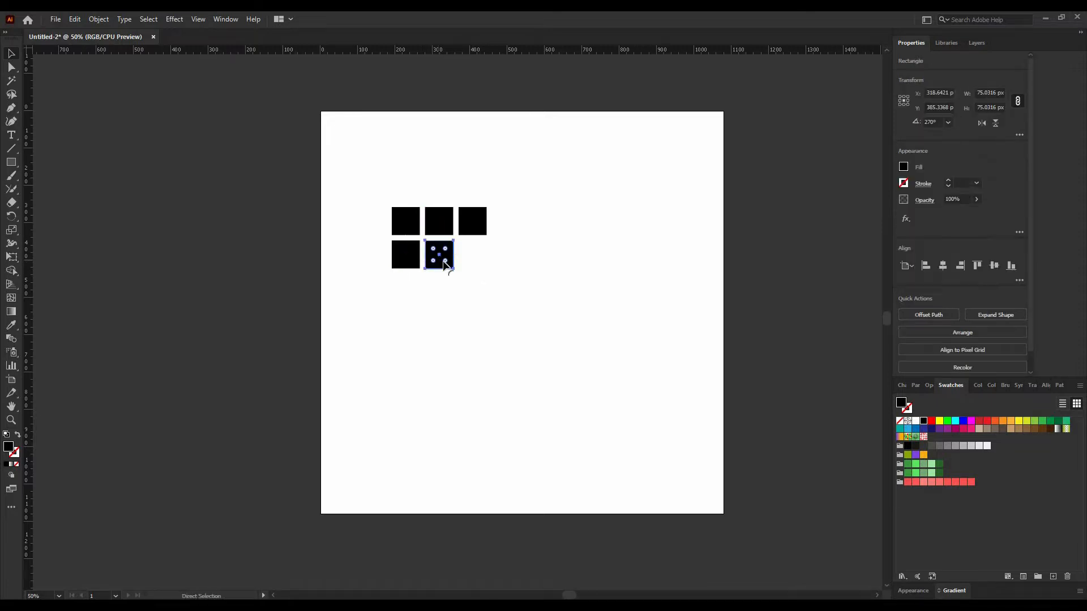
key("ctrl+d")
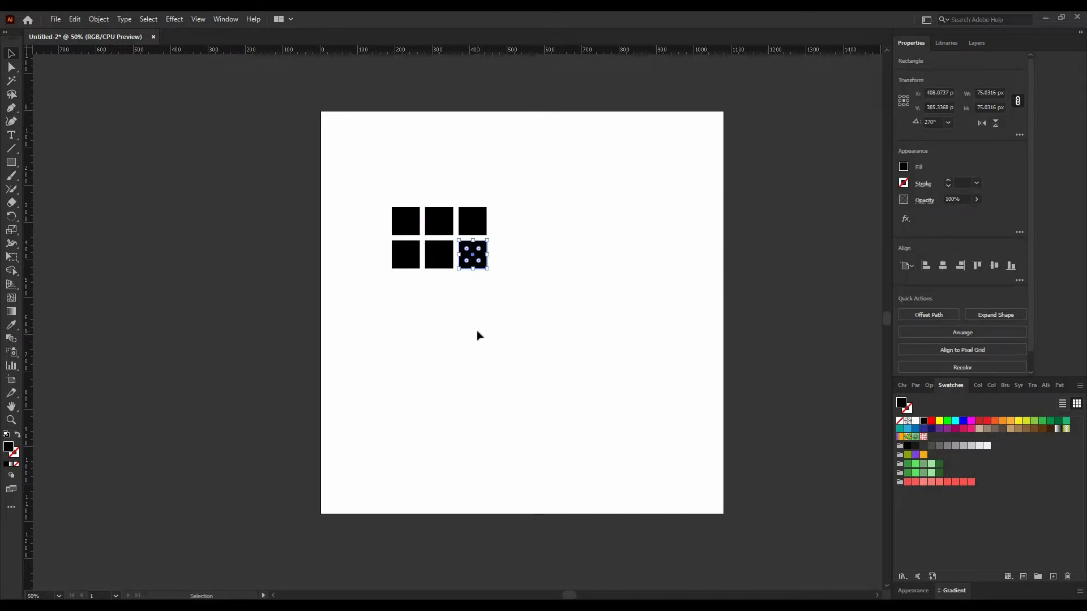
Rotate a copy of the second row's two left squares by -90° around the first one to start a third row.
left_click(478, 332)
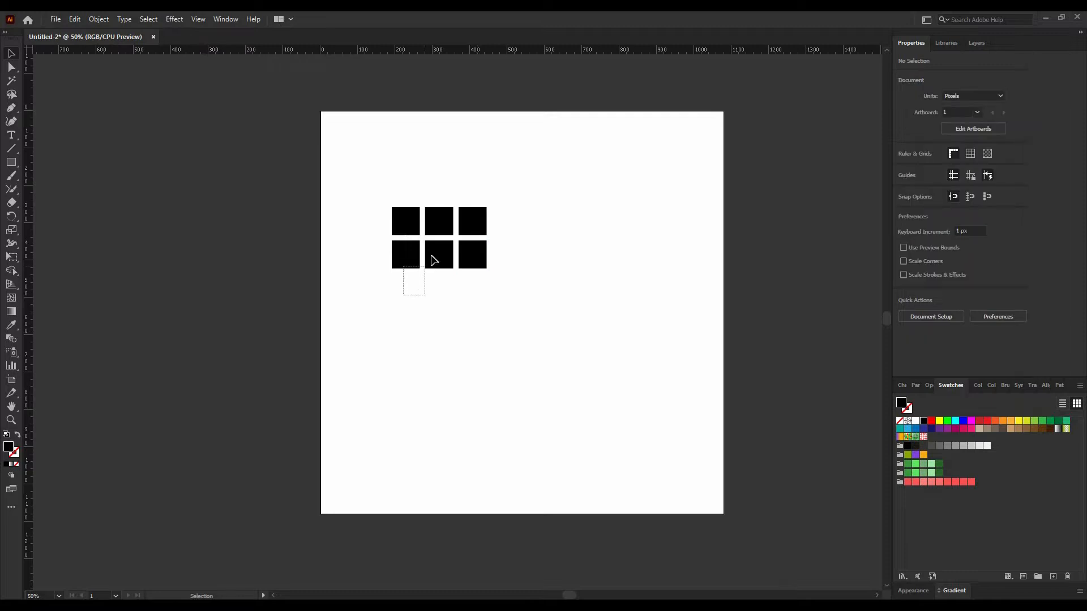
left_click_drag(434, 260, 437, 249)
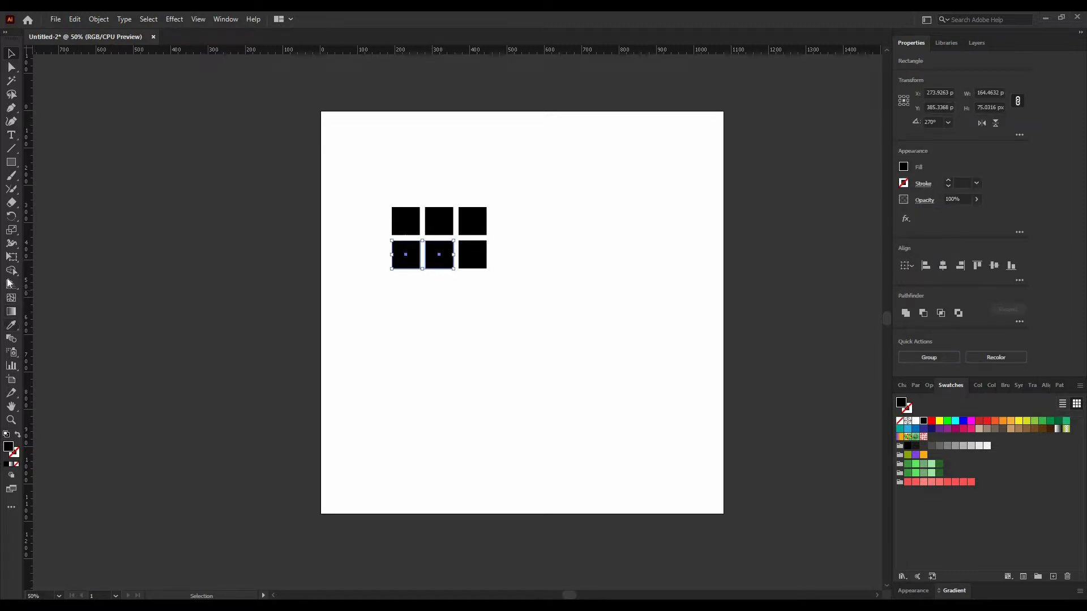
left_click(12, 216)
left_click(405, 255, "alt")
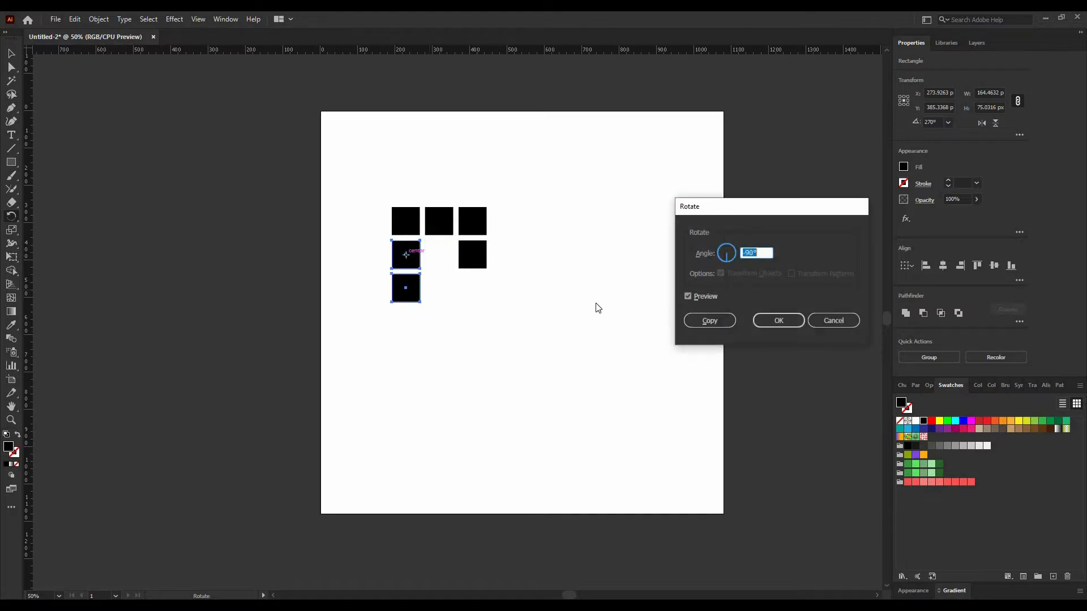
left_click(706, 317)
key("v")
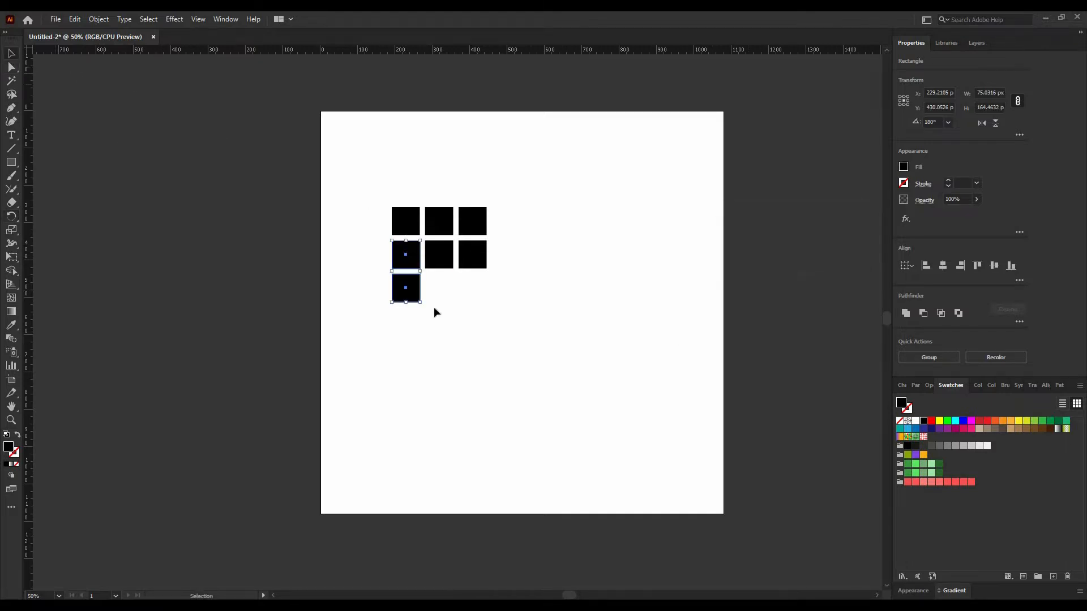
Duplicate the third-row square twice to the right to complete a 3×3 grid of squares.
left_click(411, 253)
left_click(412, 305)
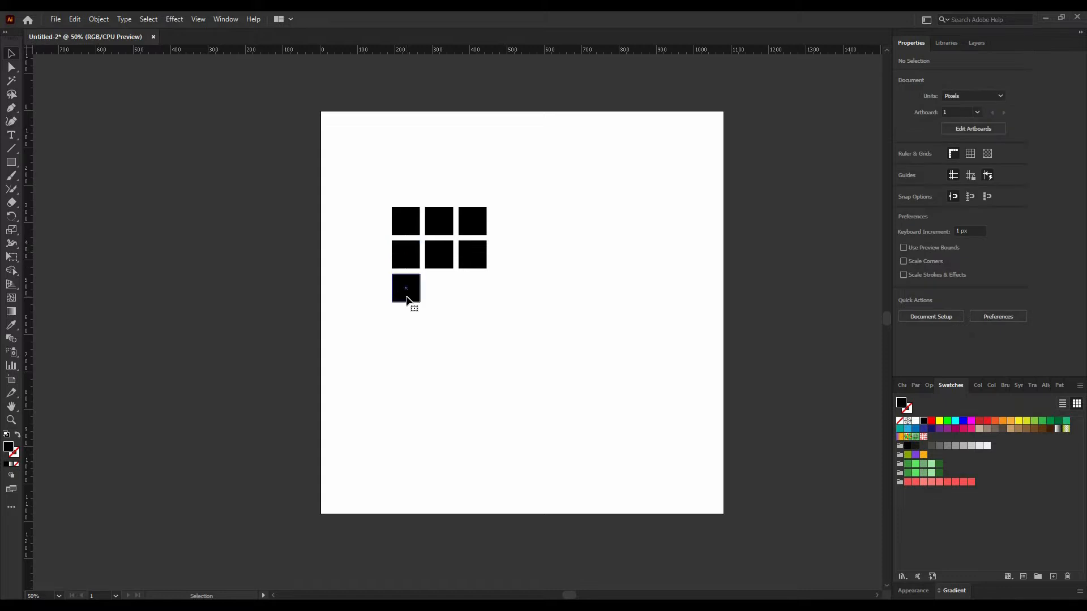
left_click(417, 301)
left_click_drag(418, 301, 442, 298)
key("ctrl+d")
left_click(573, 375)
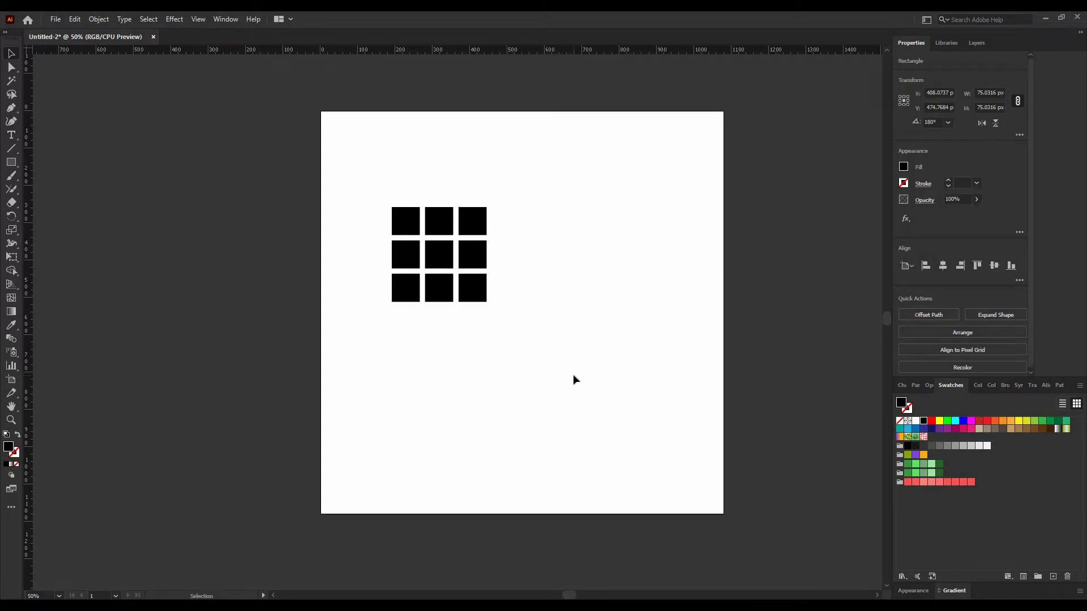
Select the whole 3×3 grid and move it to the centre of the artboard.
left_click_drag(566, 190, 315, 379)
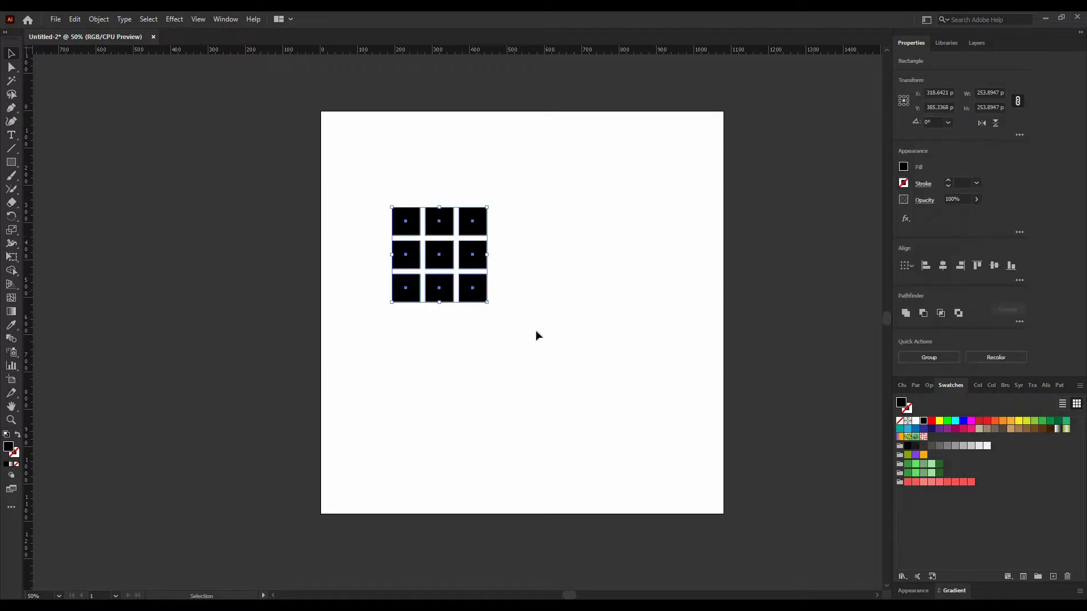
left_click_drag(477, 292, 563, 340)
left_click(611, 293)
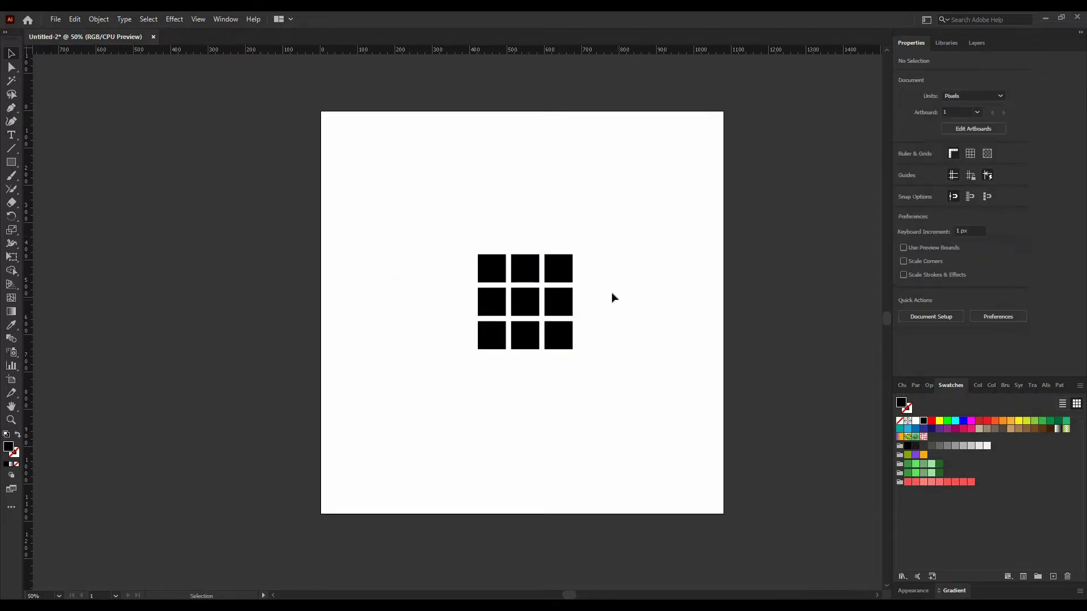
Fill the three top-row squares with different shades from the coral swatch group.
left_click(485, 266)
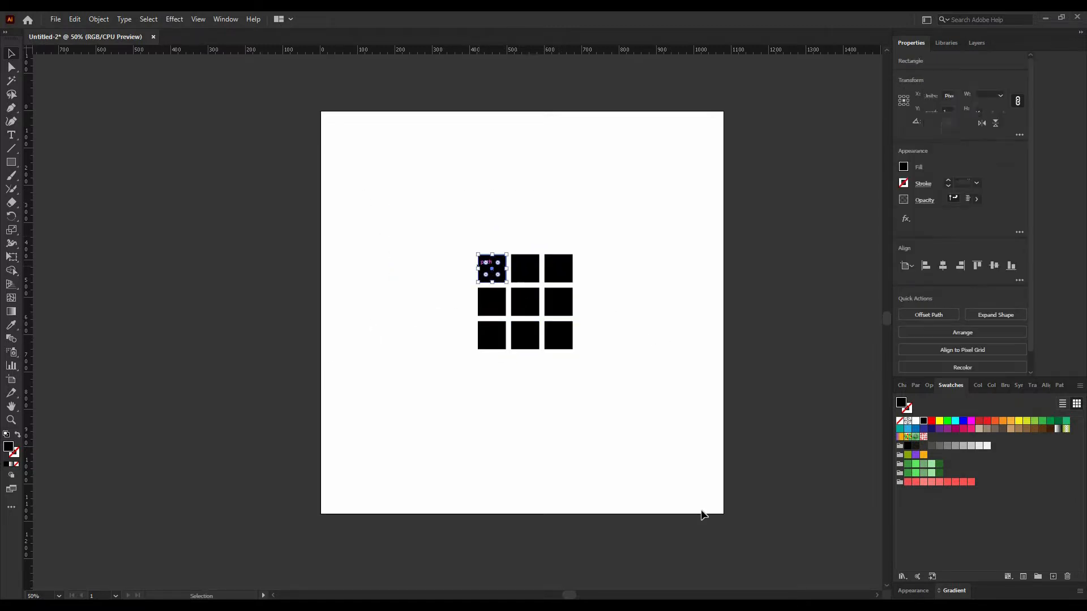
left_click(907, 481)
left_click(677, 332)
left_click(526, 268)
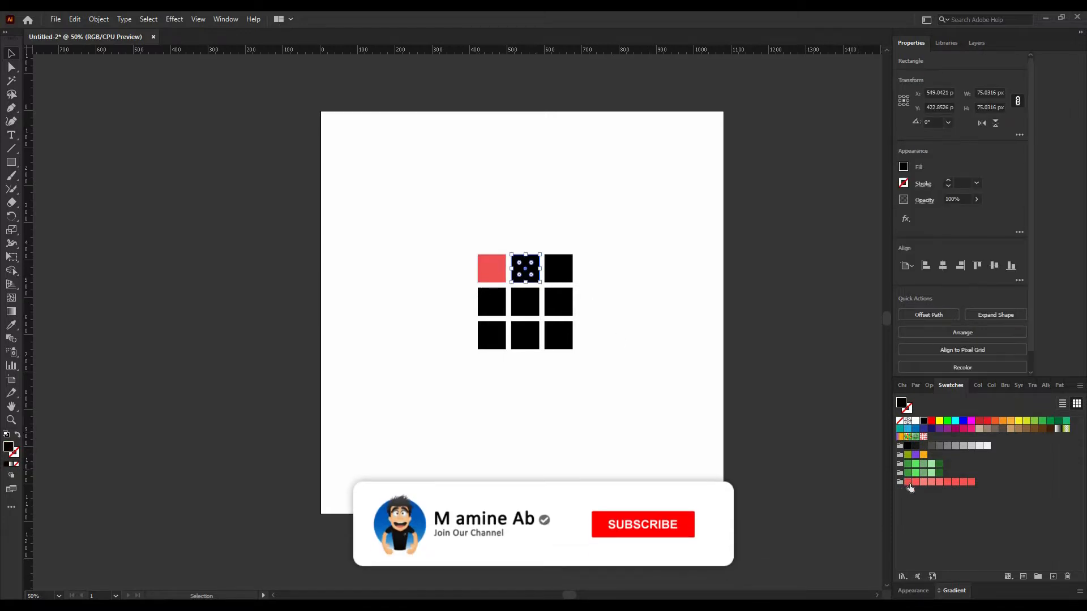
left_click(908, 482)
left_click(559, 268)
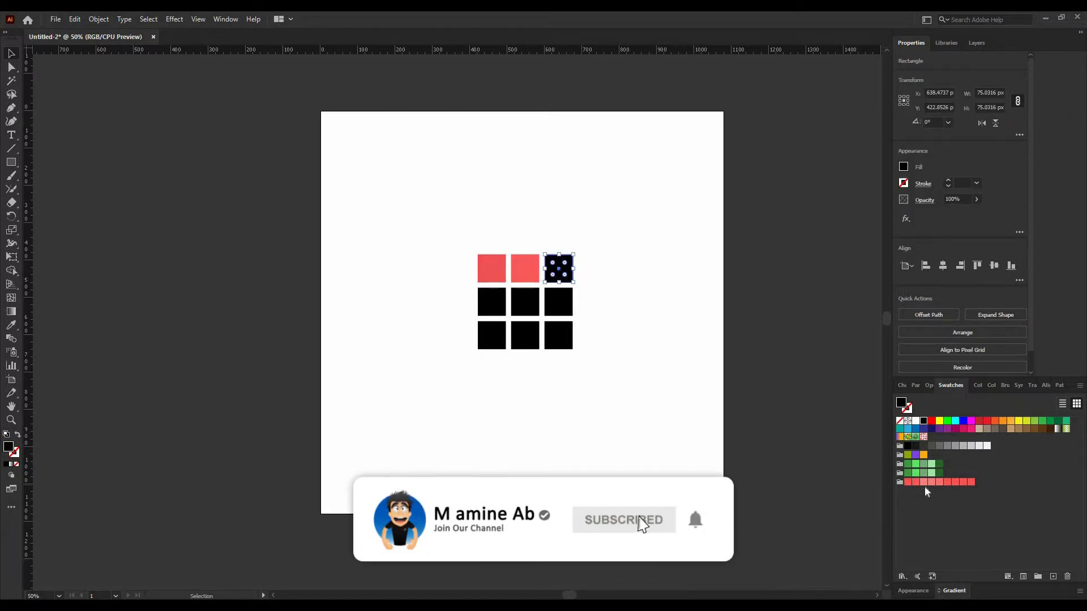
left_click(970, 482)
Fill the three middle-row squares with different coral swatch shades.
left_click(492, 301)
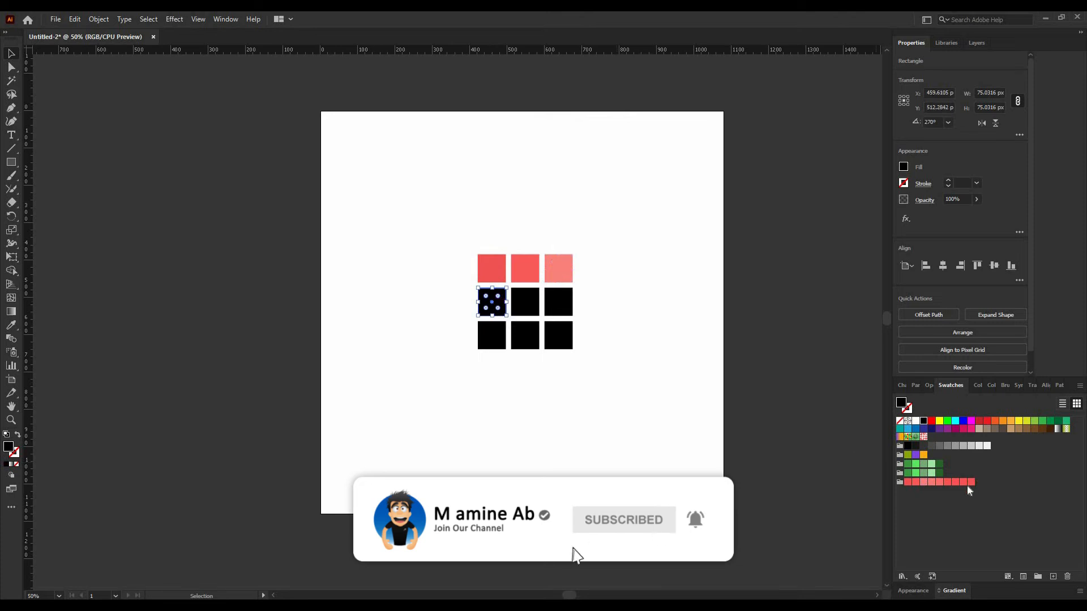
left_click(931, 482)
left_click(525, 302)
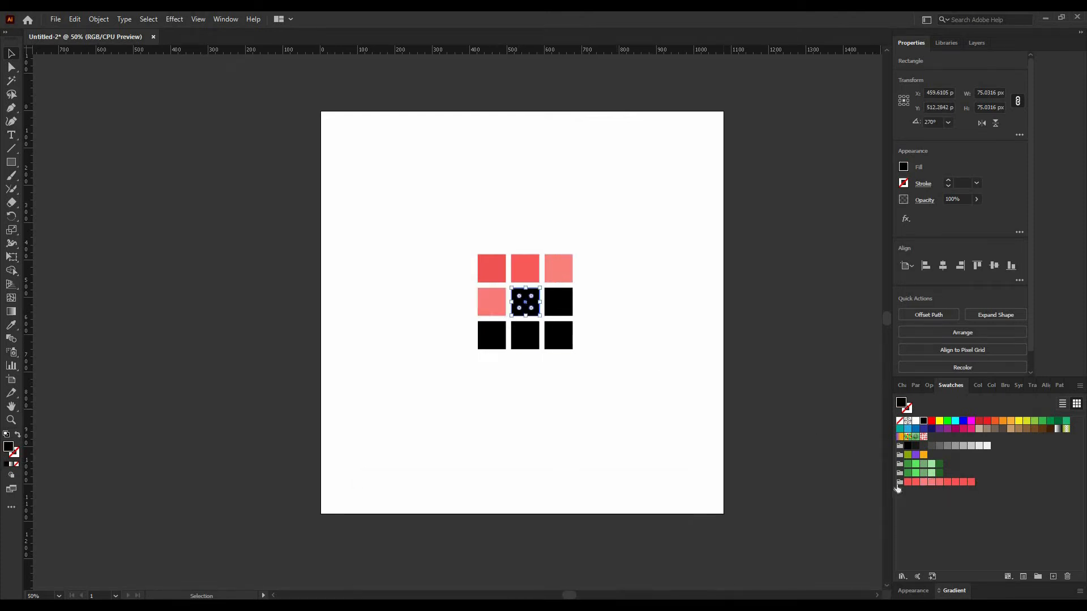
left_click(941, 482)
left_click(559, 302)
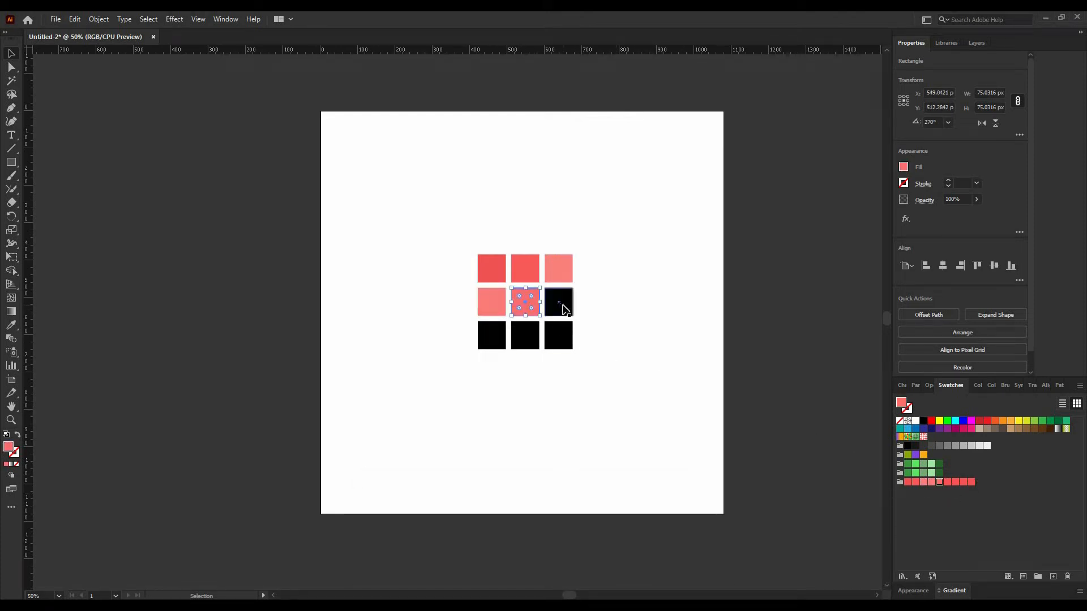
left_click(947, 483)
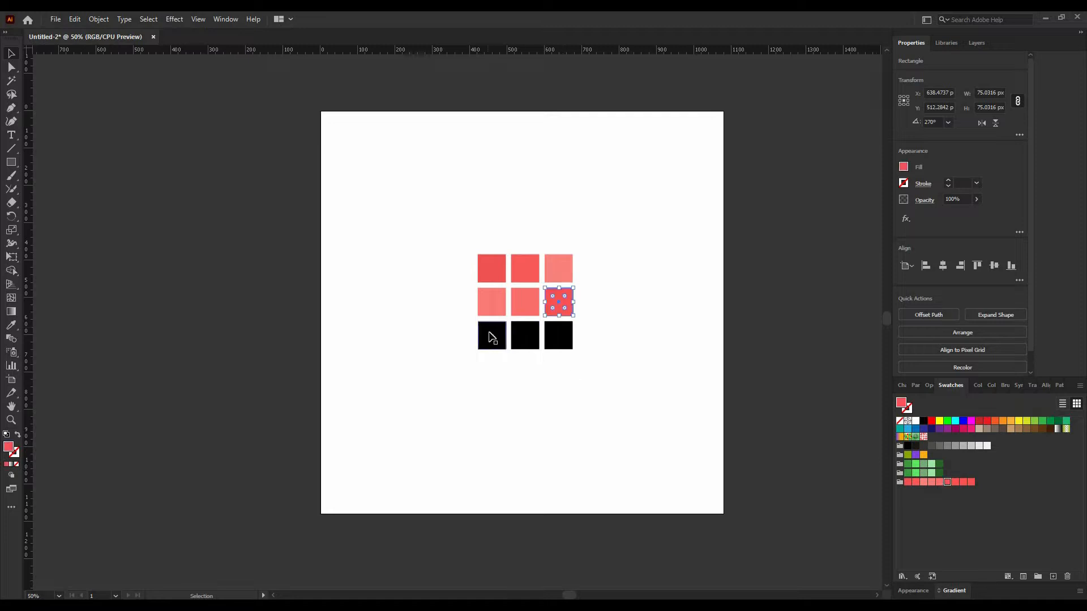
Fill the three bottom-row squares with different coral swatch shades.
left_click(491, 336)
left_click(955, 482)
left_click(525, 337)
left_click(964, 483)
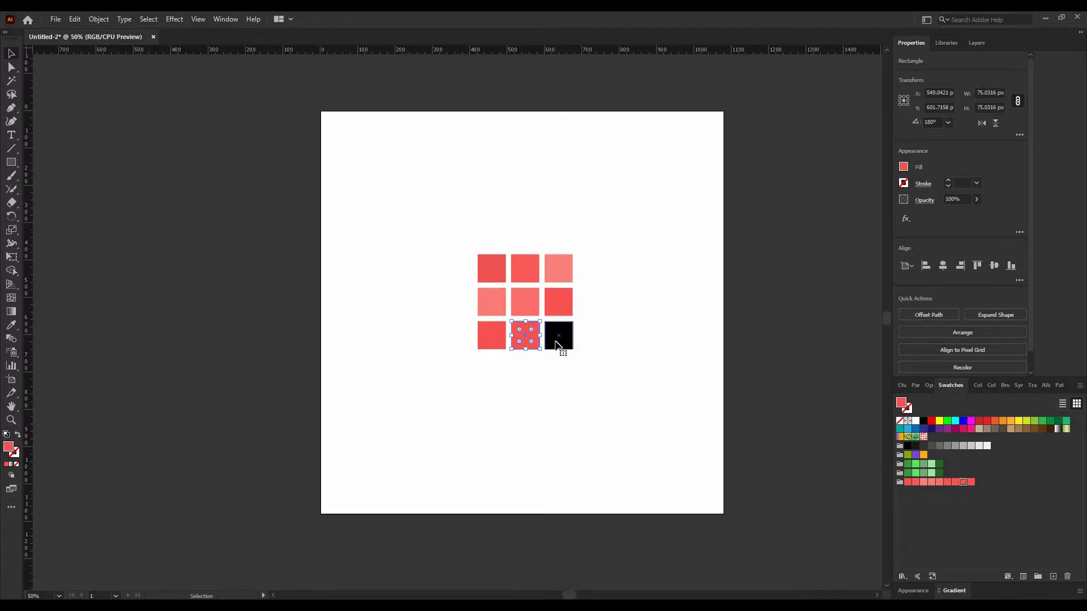
left_click(559, 340)
left_click(971, 483)
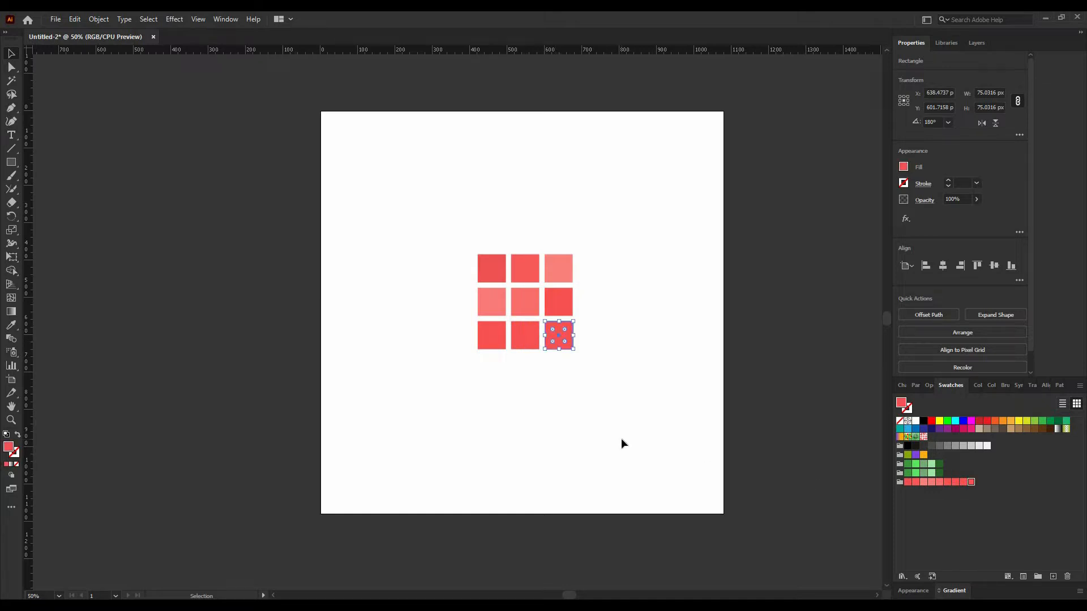
left_click(621, 439)
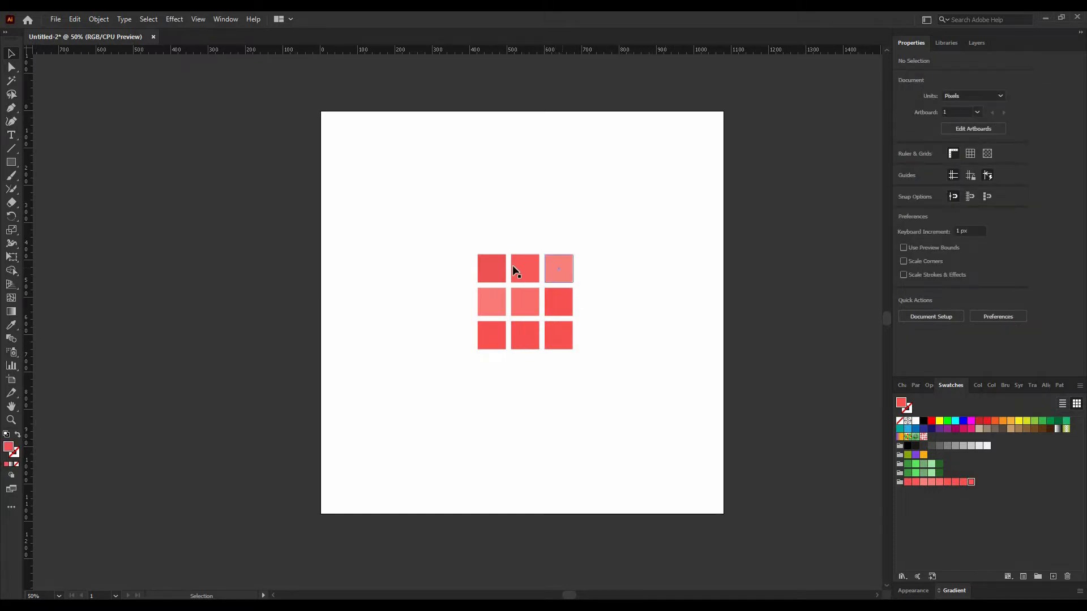
Round single corners of the three top-row squares into quarter-circle shapes.
left_click(507, 284)
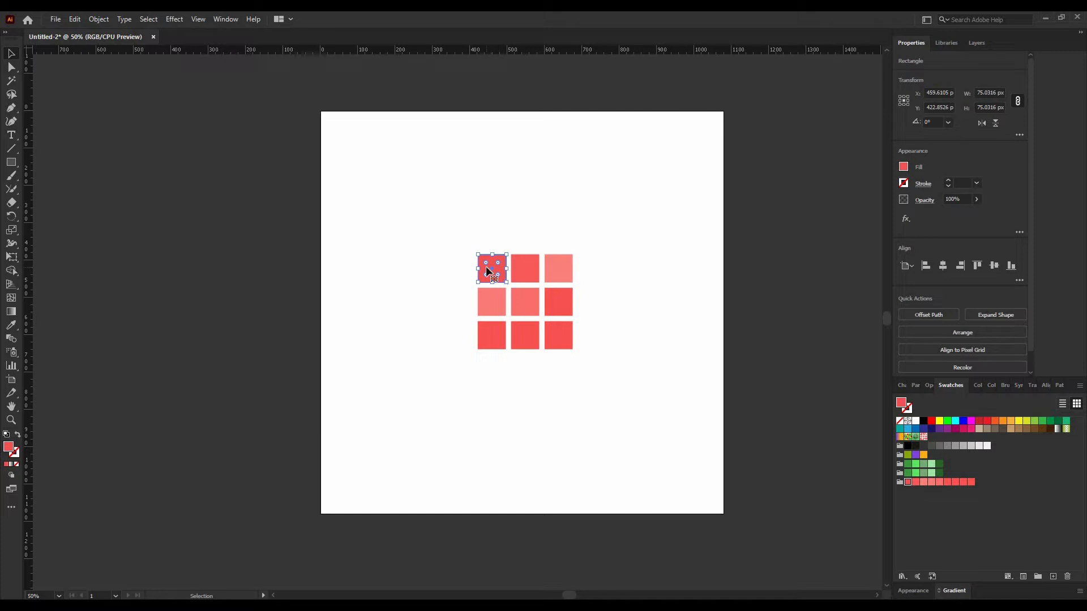
left_click_drag(486, 262, 606, 256)
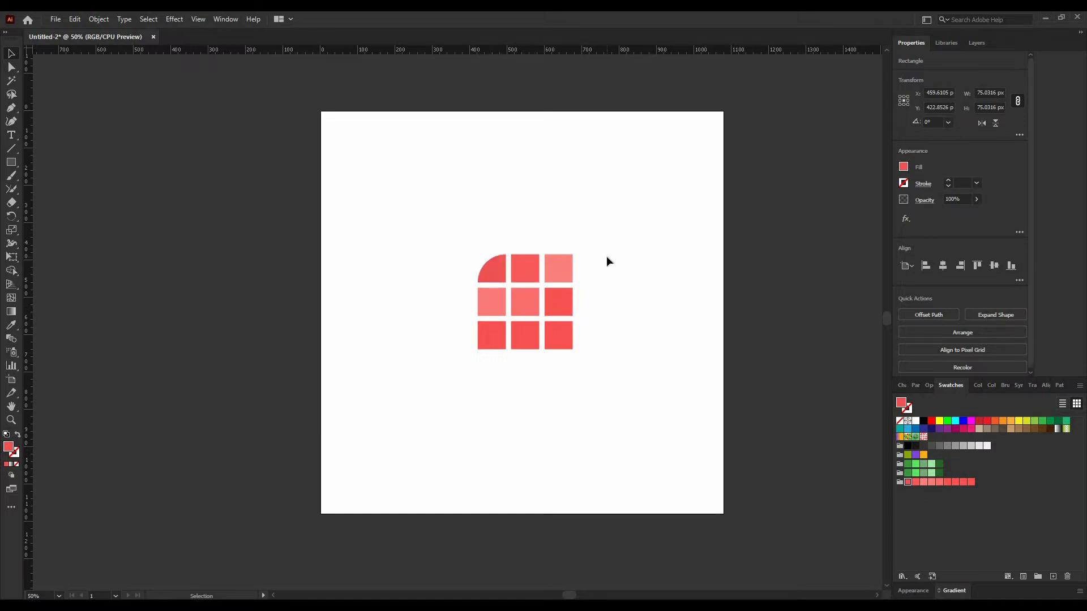
left_click(607, 256)
left_click(521, 273)
left_click_drag(521, 279, 641, 258)
left_click(552, 280)
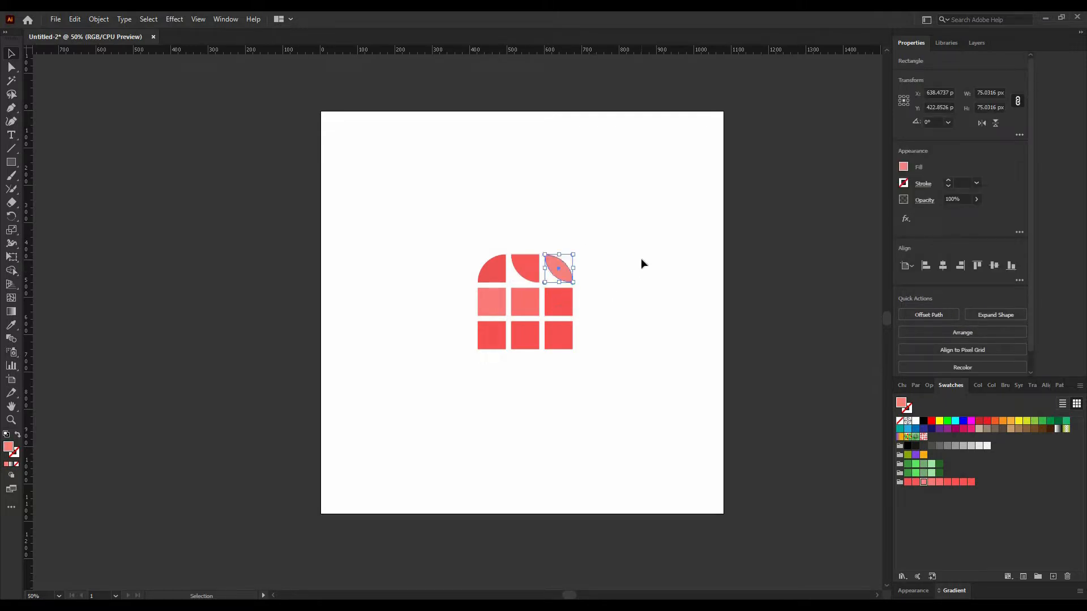
left_click(641, 258)
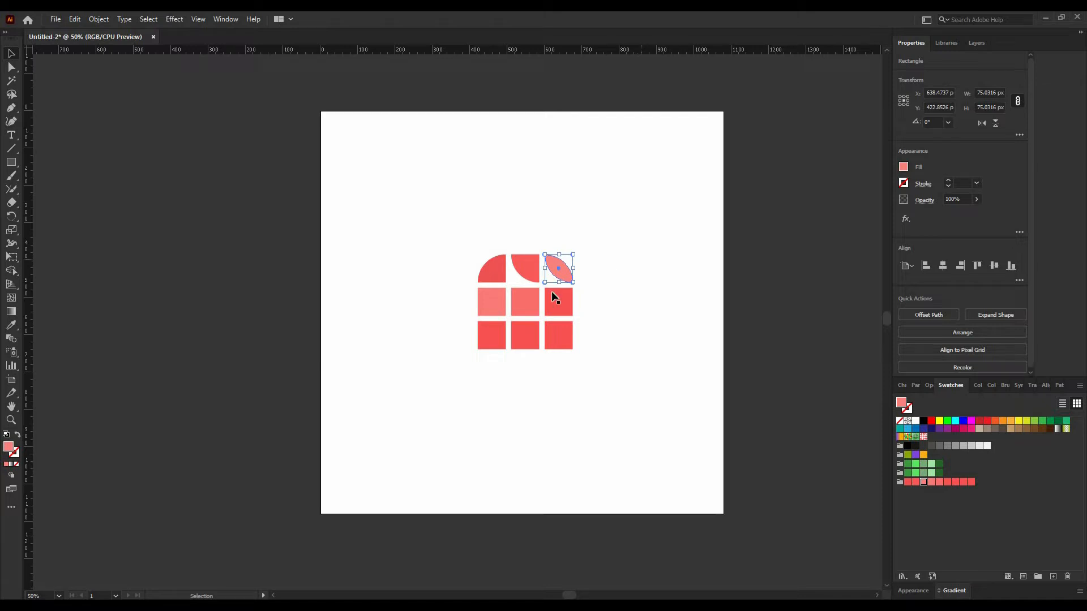
Round the left corners of the middle-left square and turn the centre square into a circle.
left_click(489, 300)
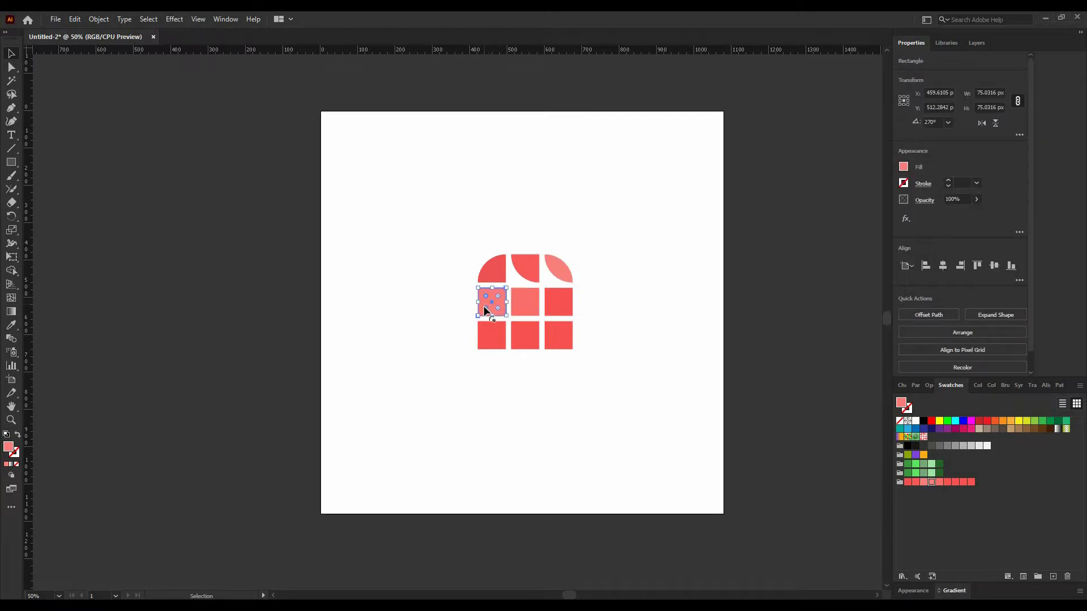
left_click_drag(484, 306, 650, 257)
left_click(653, 284)
left_click(524, 303)
left_click(650, 258)
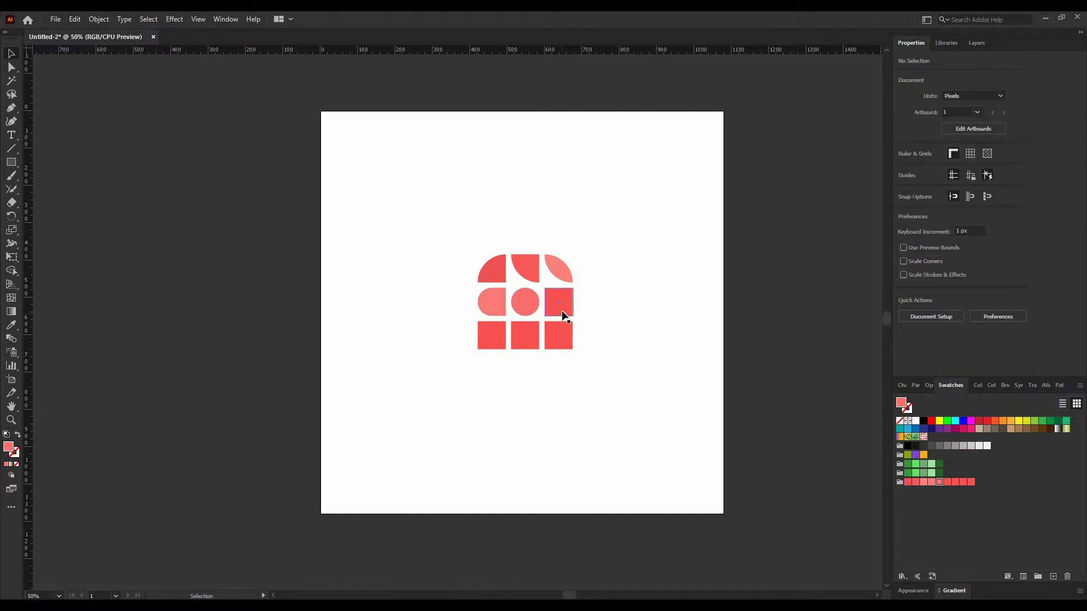
Turn the middle-right square into a four-pointed star by rounding and inverting its corners.
left_click(561, 300)
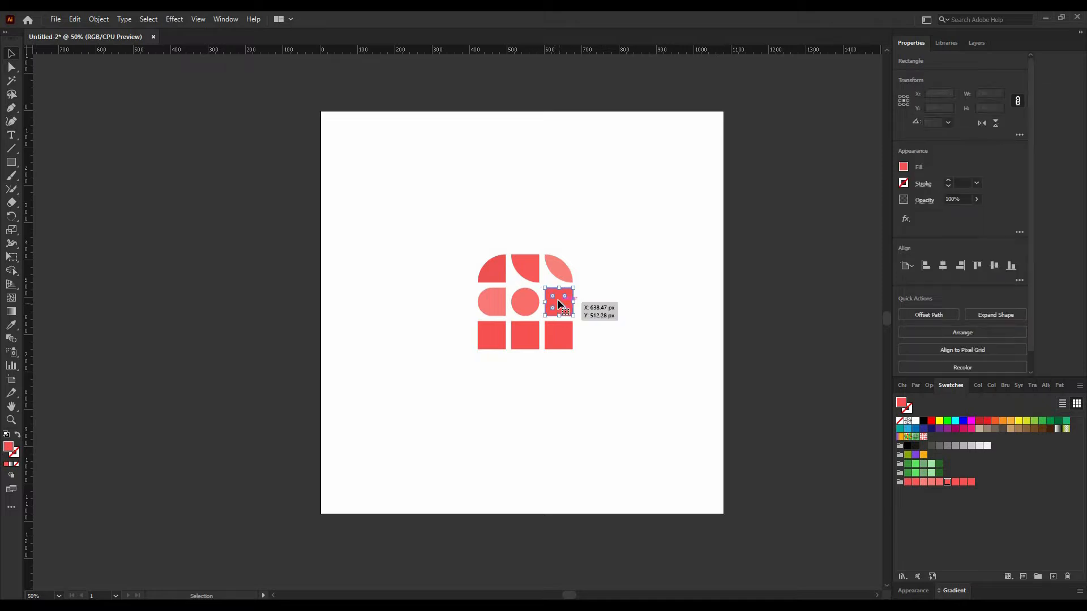
left_click_drag(551, 296, 567, 316)
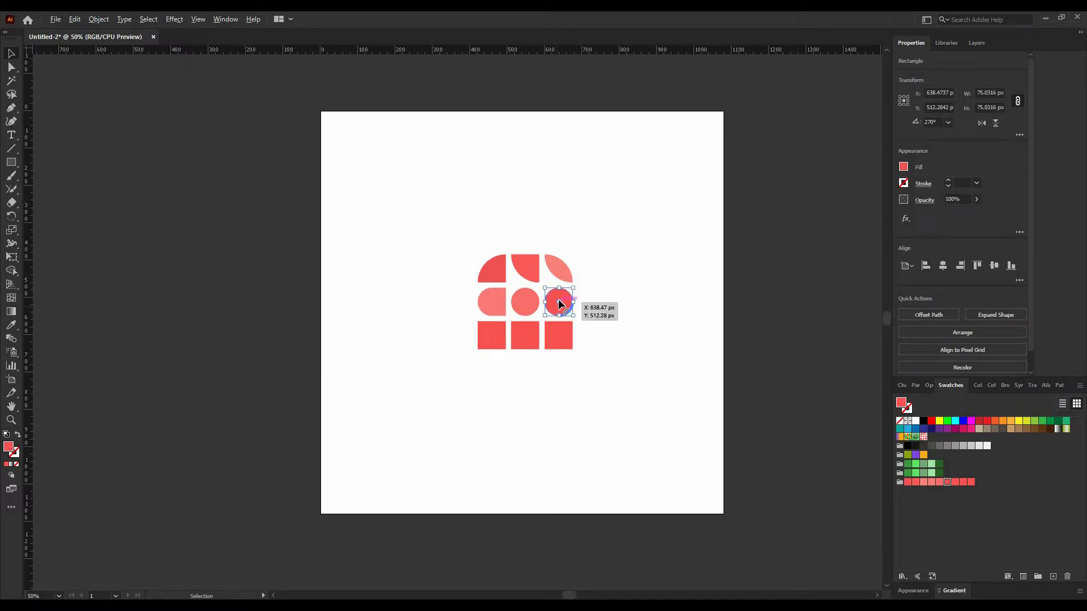
left_click(557, 303, "alt")
left_click(593, 329)
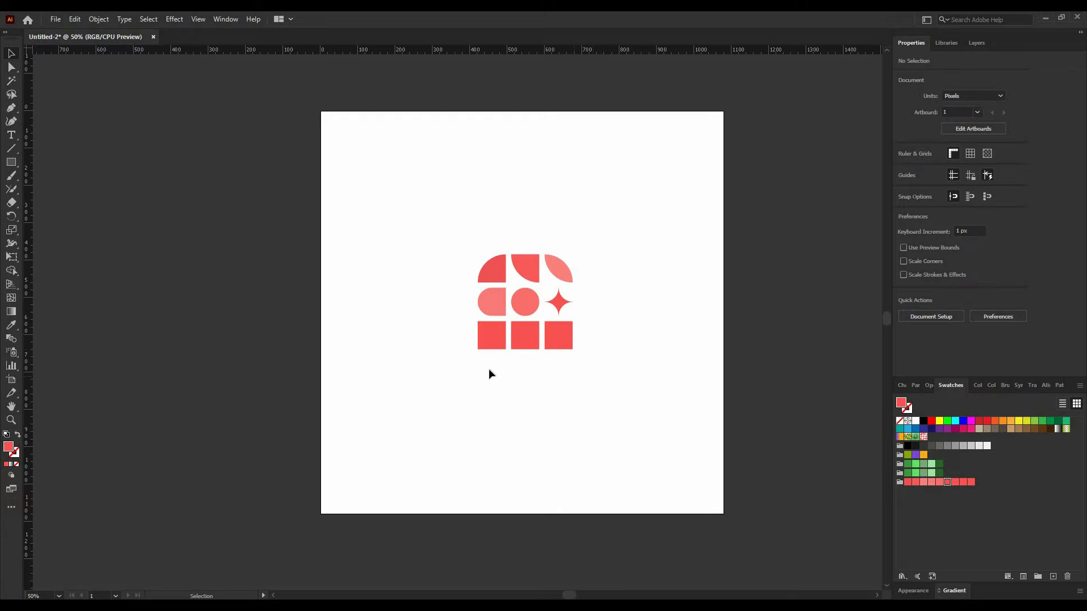
Round one corner of the bottom-left square into a quarter-circle shape.
left_click(487, 338)
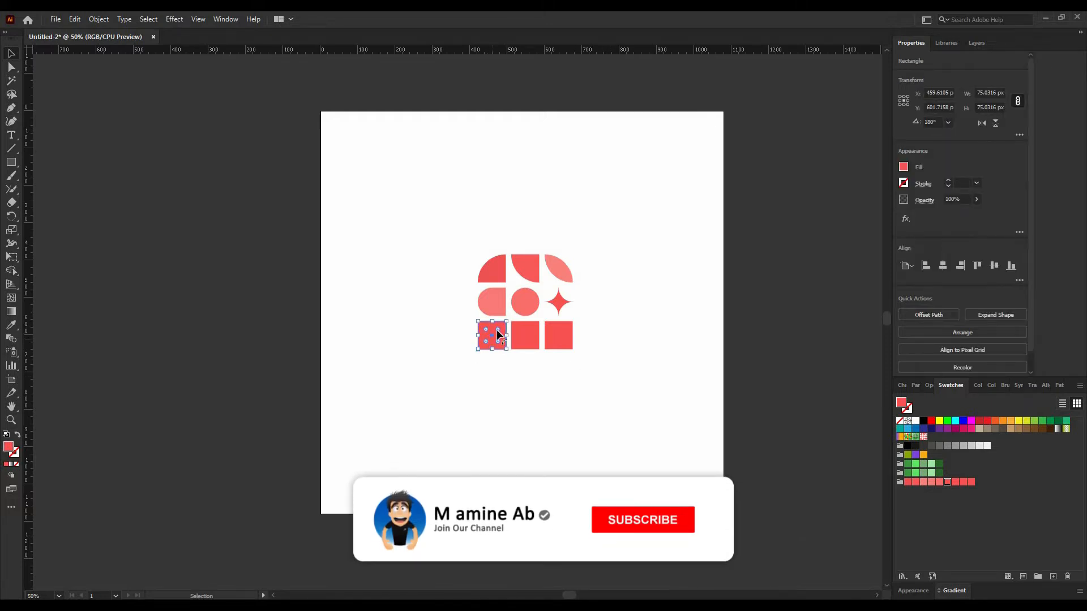
left_click_drag(486, 343, 474, 372)
left_click(544, 403)
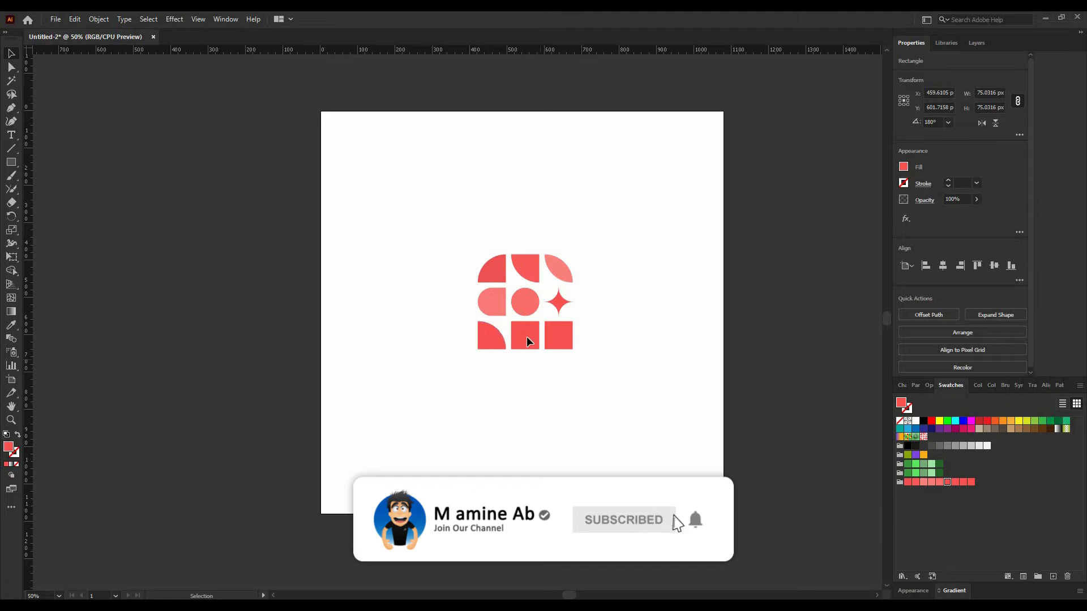
Turn the bottom-middle square into a leaf shape and round the bottom corners of the bottom-right square.
left_click(526, 337)
left_click_drag(533, 341, 449, 289)
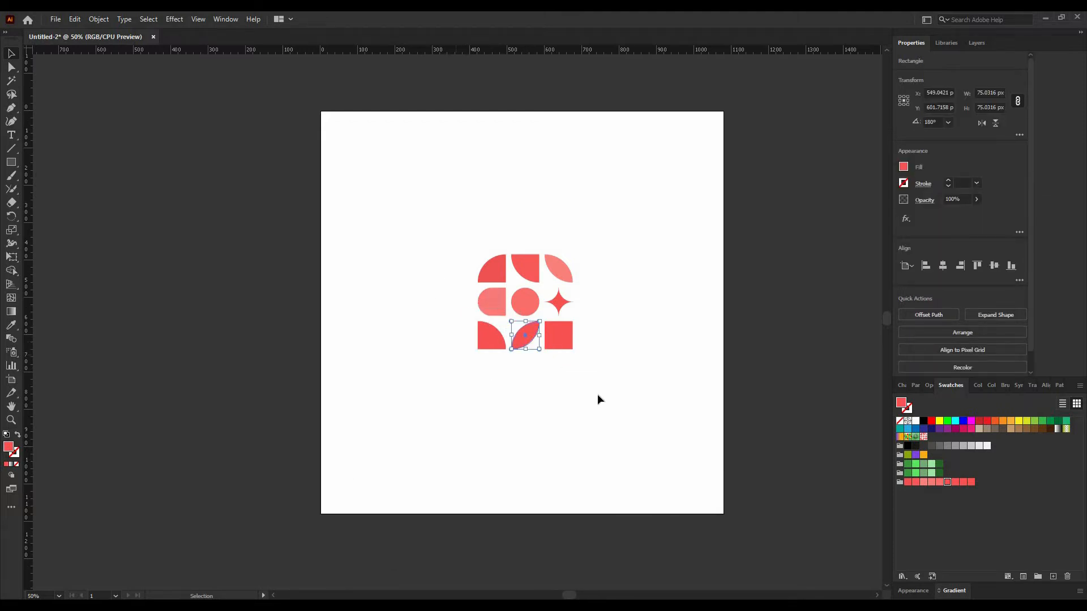
left_click(560, 339)
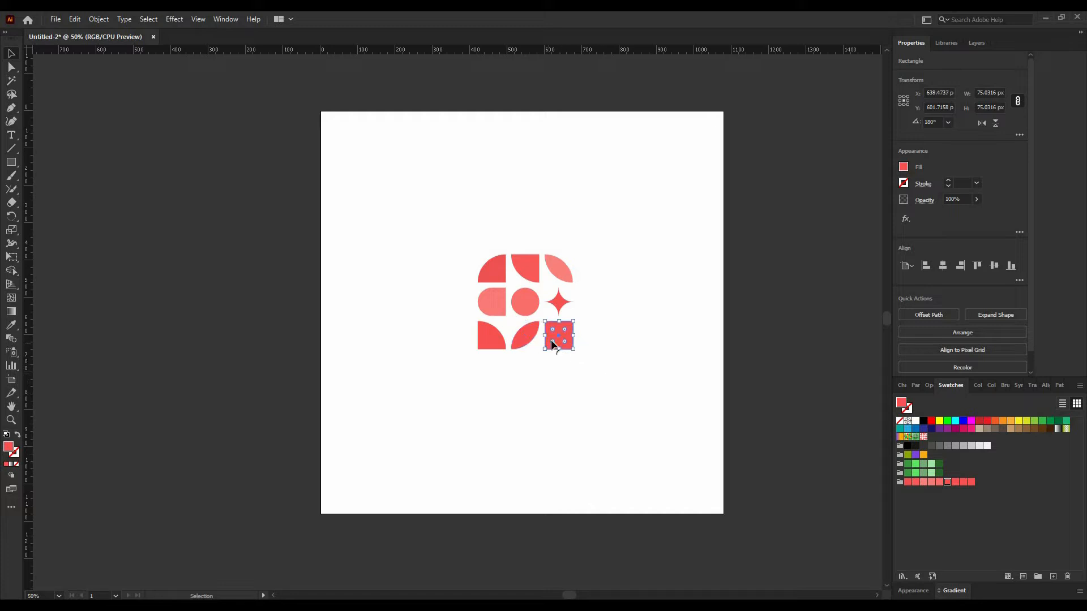
left_click_drag(565, 346, 563, 306)
left_click(630, 330)
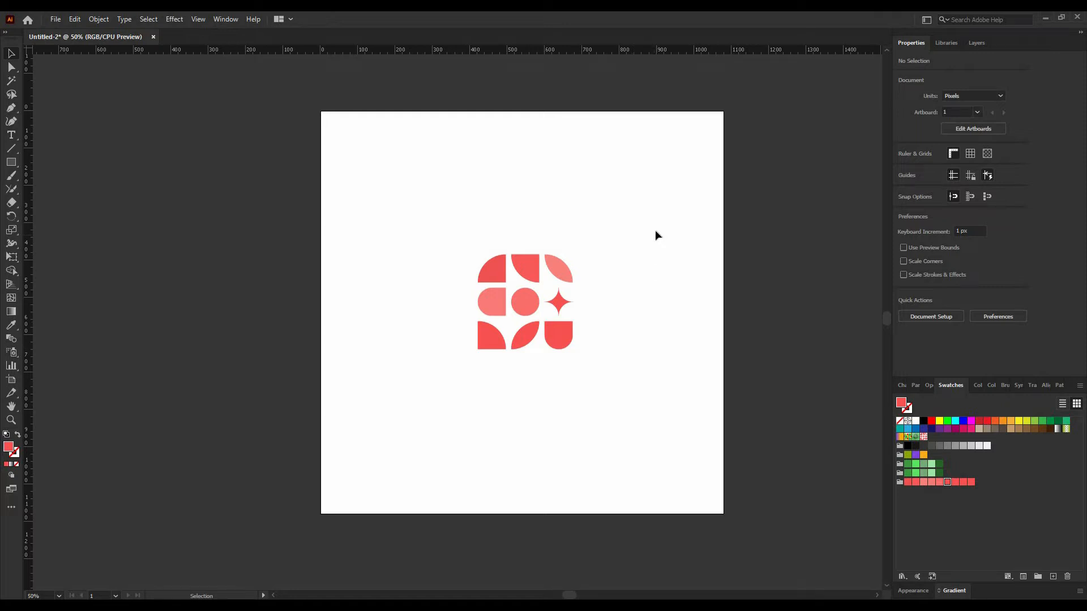
Make a pattern swatch from all nine shapes of the logo grid.
left_click_drag(655, 230, 457, 395)
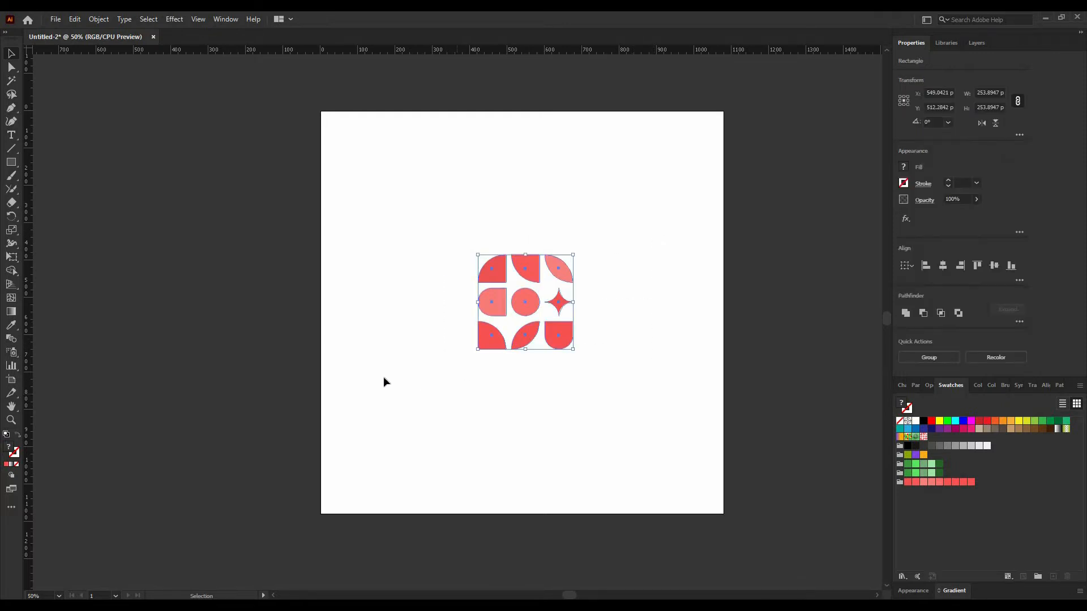
left_click(101, 18)
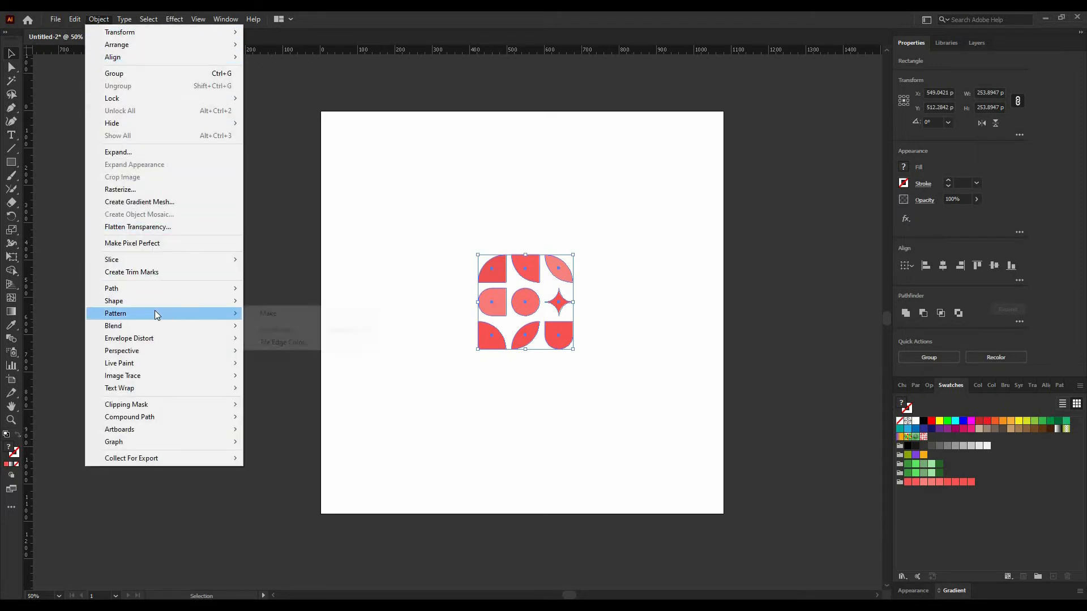
left_click(264, 313)
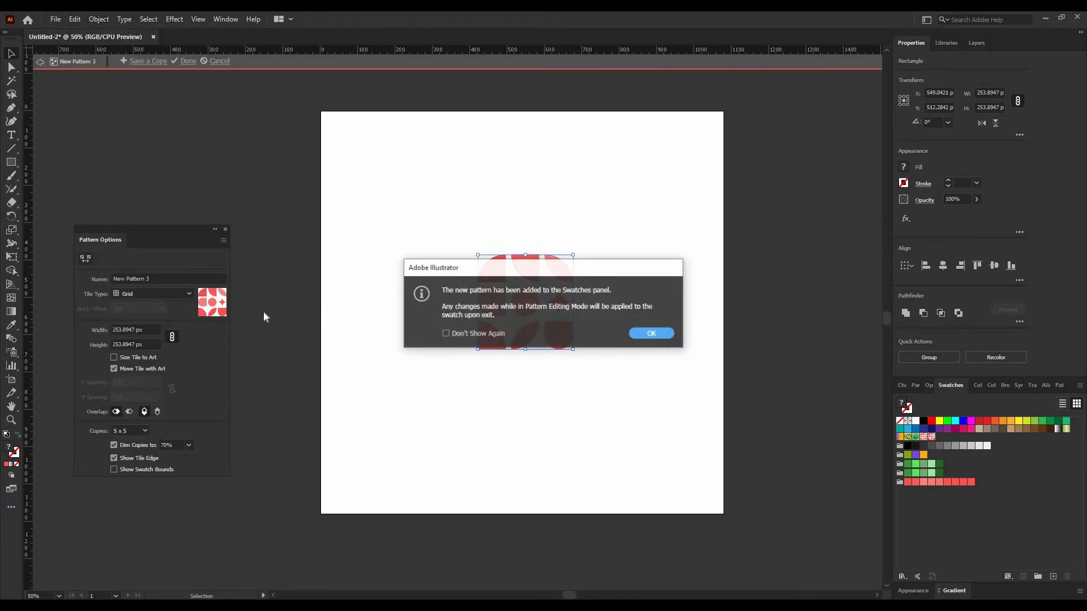
left_click(651, 333)
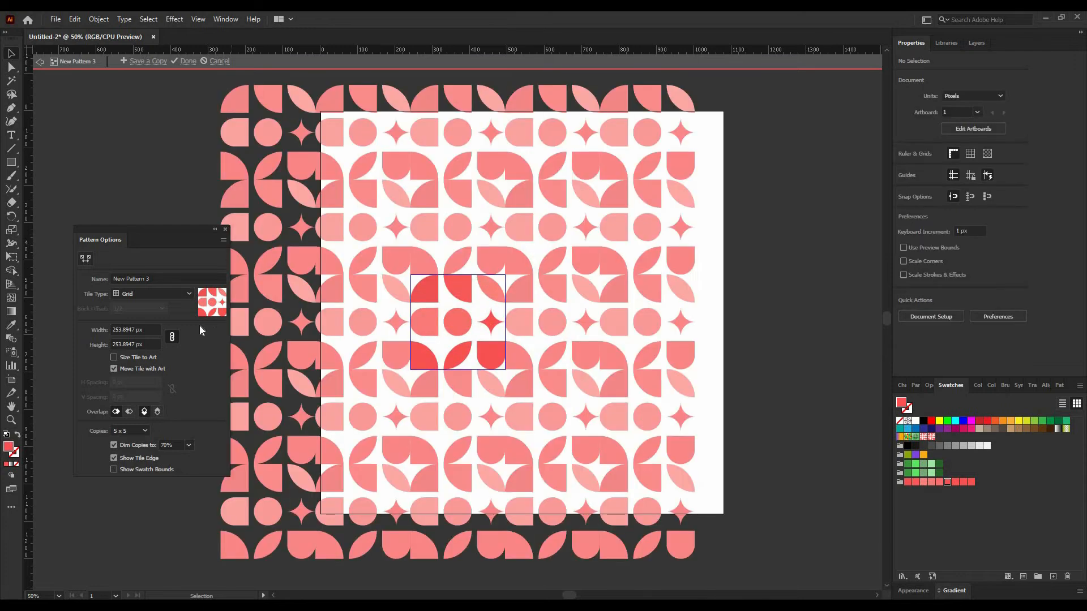
Set the pattern tile width and height to 269 px and finish editing the pattern.
left_click(141, 330)
key("Up")
key("Up")
key("Up")
key("Up")
key("Up")
key("Up")
key("Up")
key("Up")
key("Up")
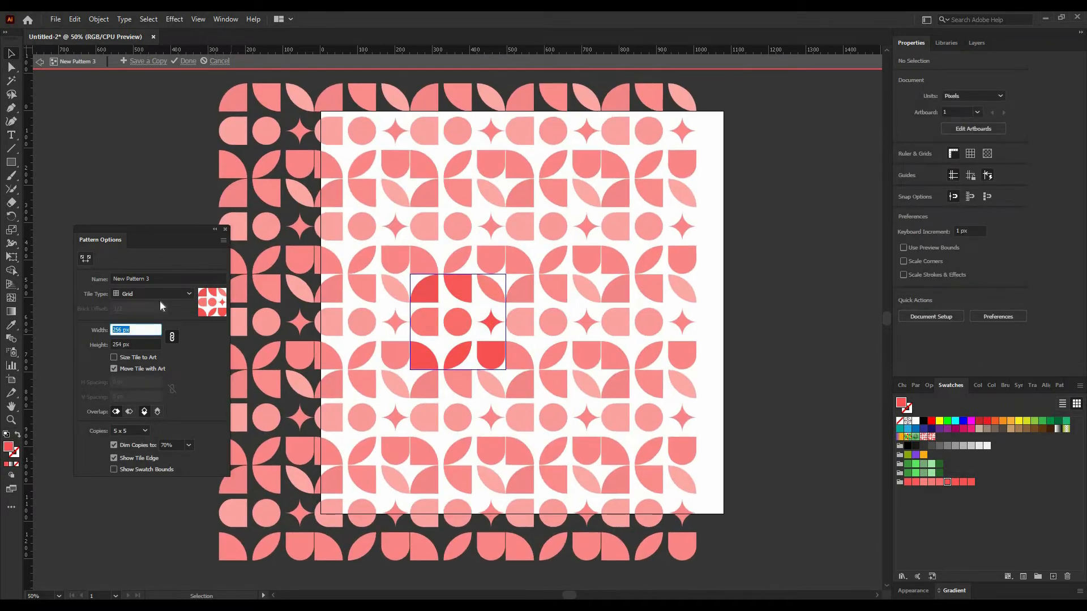
key("Up")
key("Up")
key("Up")
key("Up")
key("Up")
key("Up")
key("Up")
key("Up")
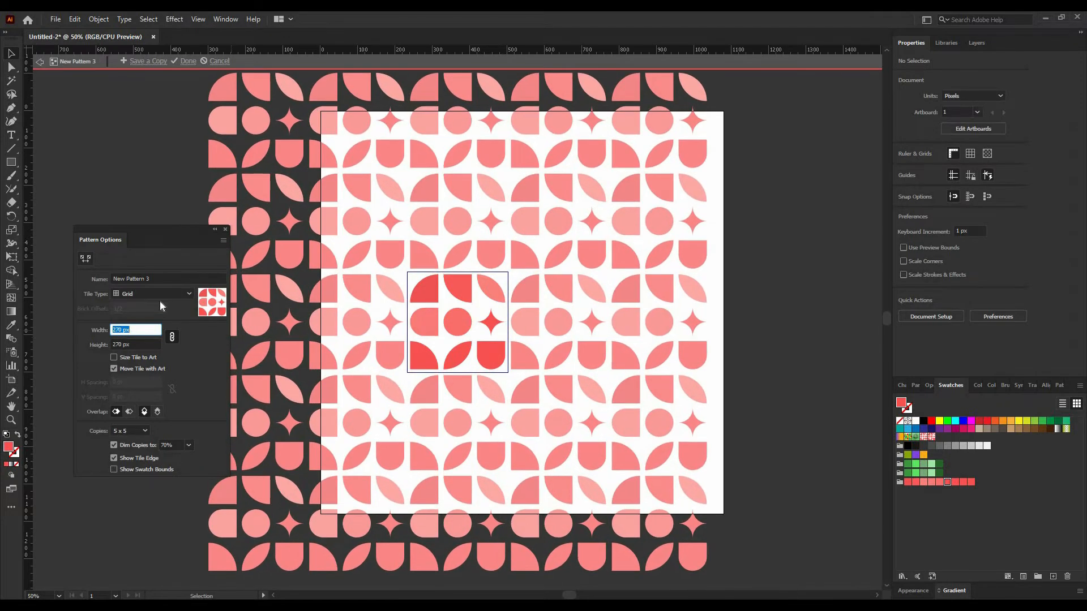
key("Down")
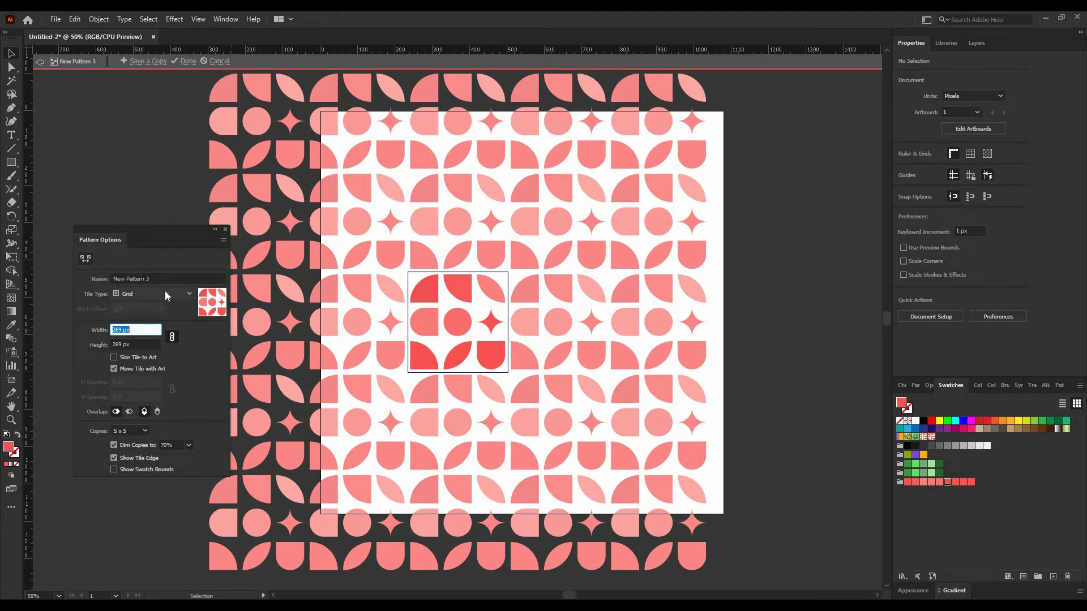
left_click(206, 369)
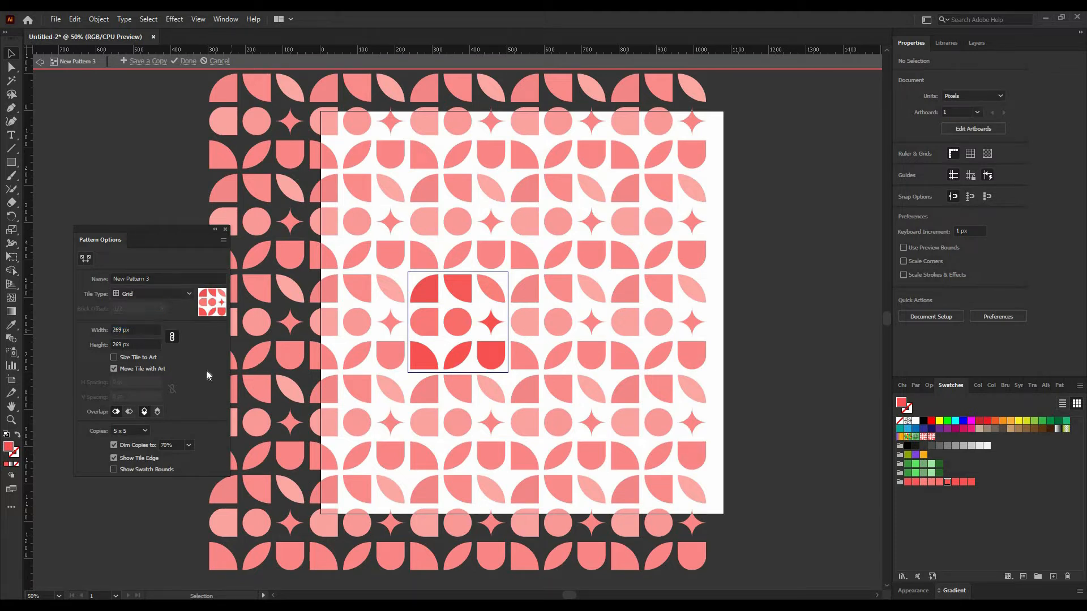
left_click(187, 61)
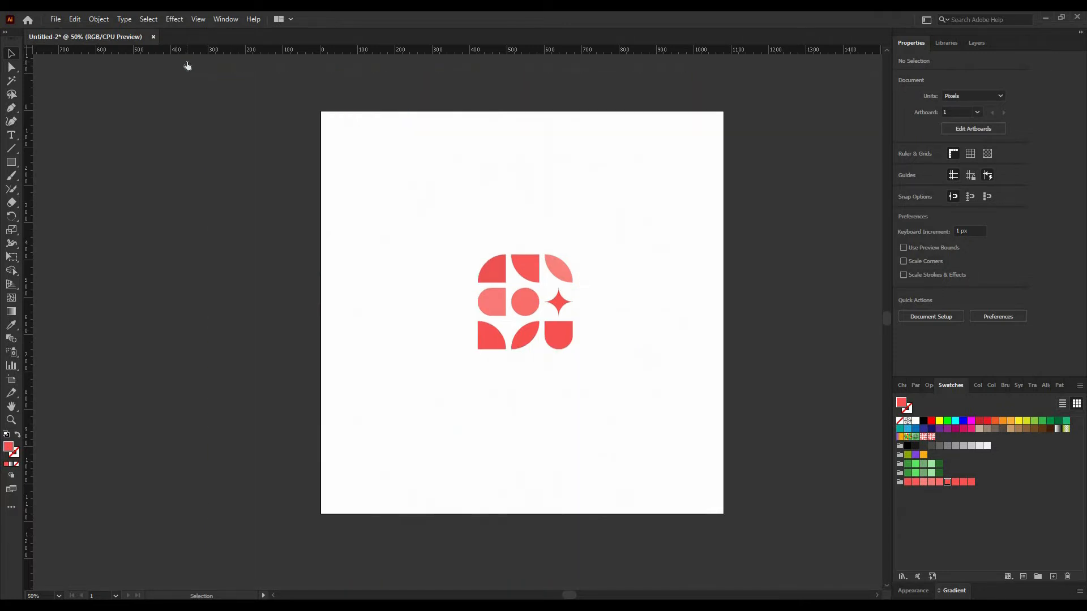
Delete the original logo shapes from the artboard.
left_click_drag(406, 223, 601, 376)
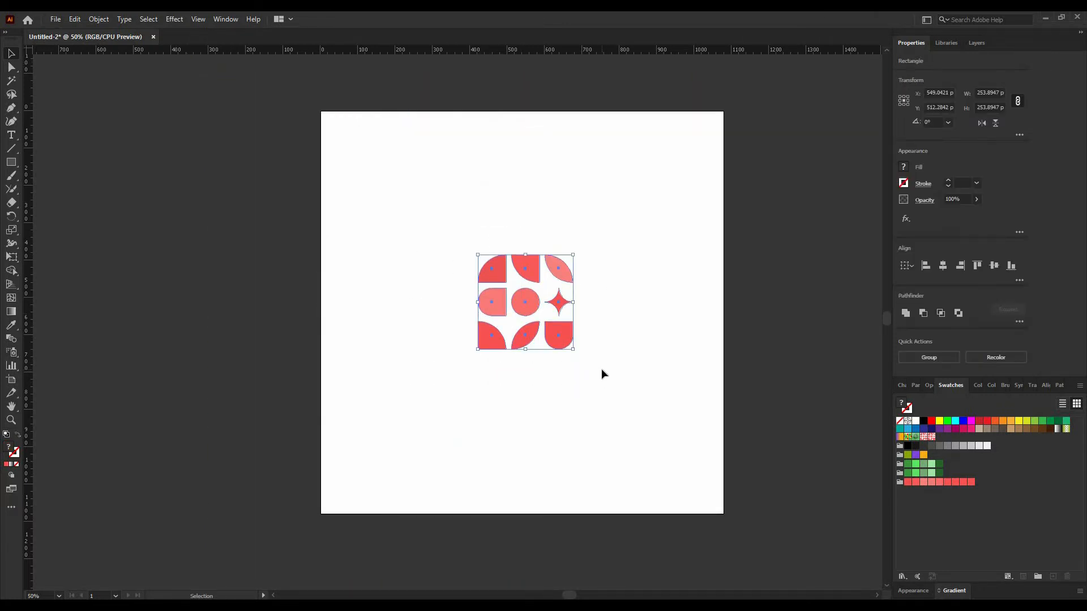
key("Delete")
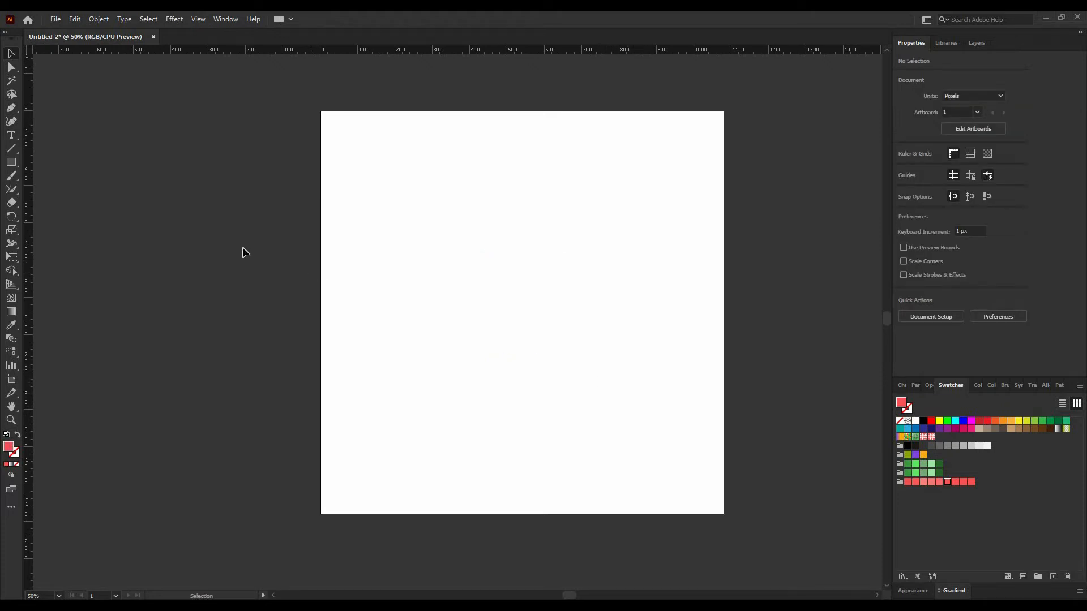
Draw a 1080 px square covering the artboard and fill it with the New Pattern 3 swatch.
left_click(11, 163)
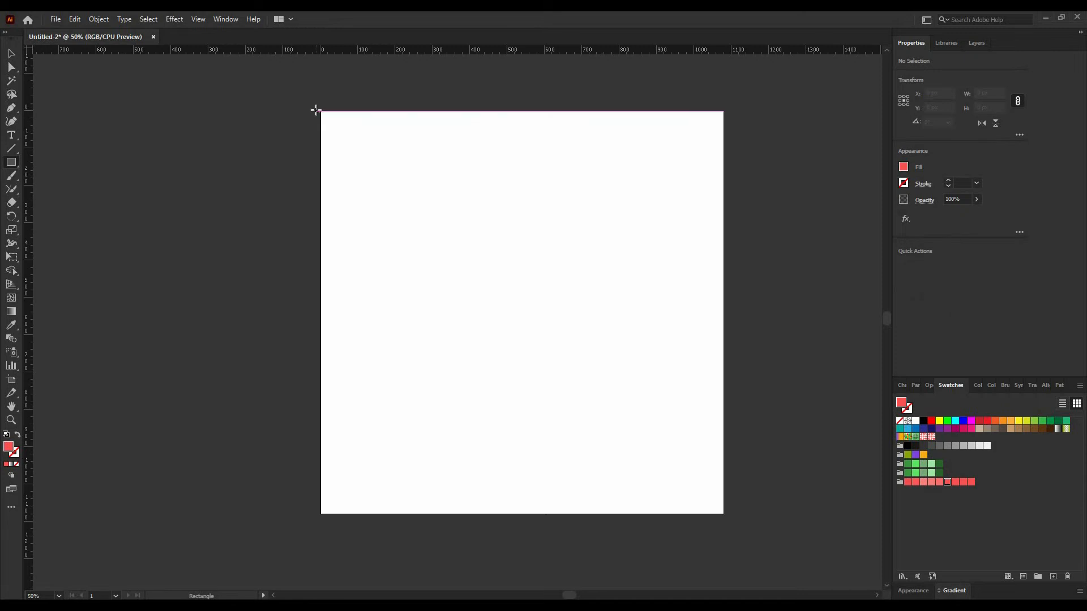
left_click_drag(321, 111, 724, 514)
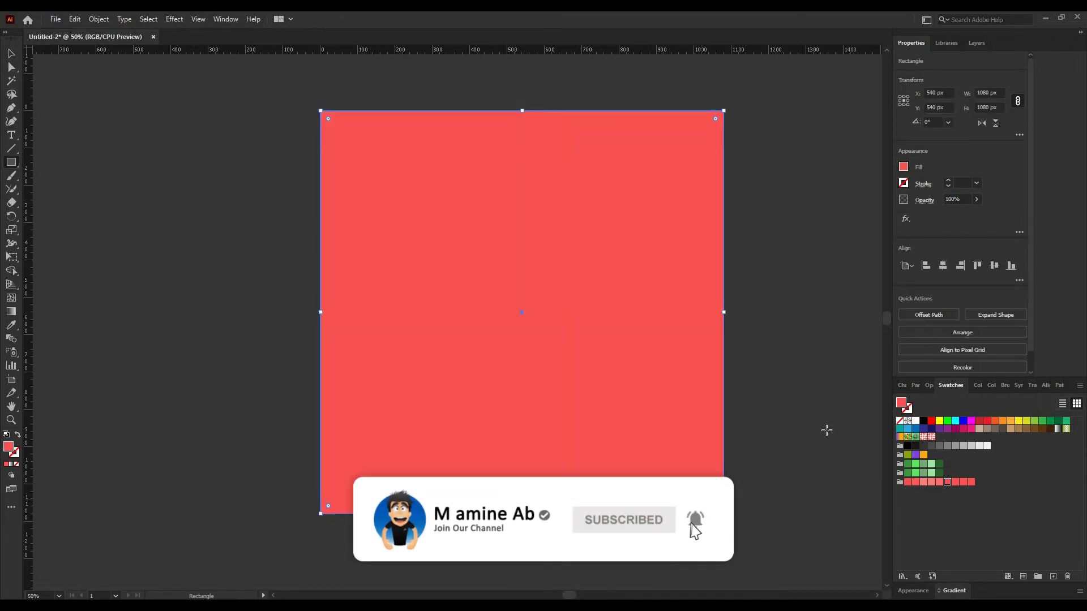
left_click(931, 438)
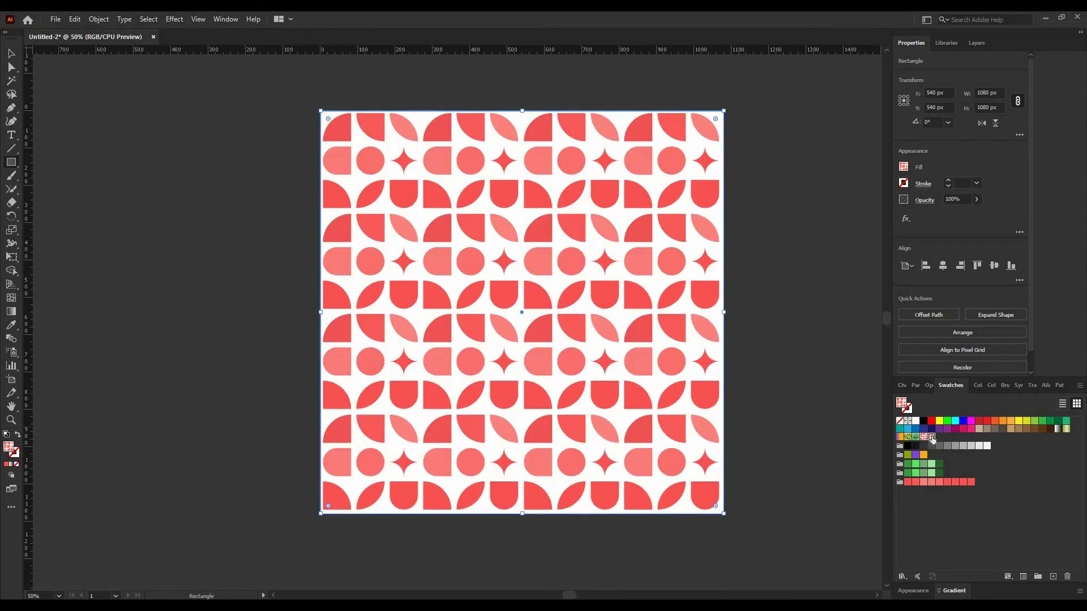
Expand the pattern-filled square and scale it down to about 674 px.
left_click(10, 57)
left_click(229, 347)
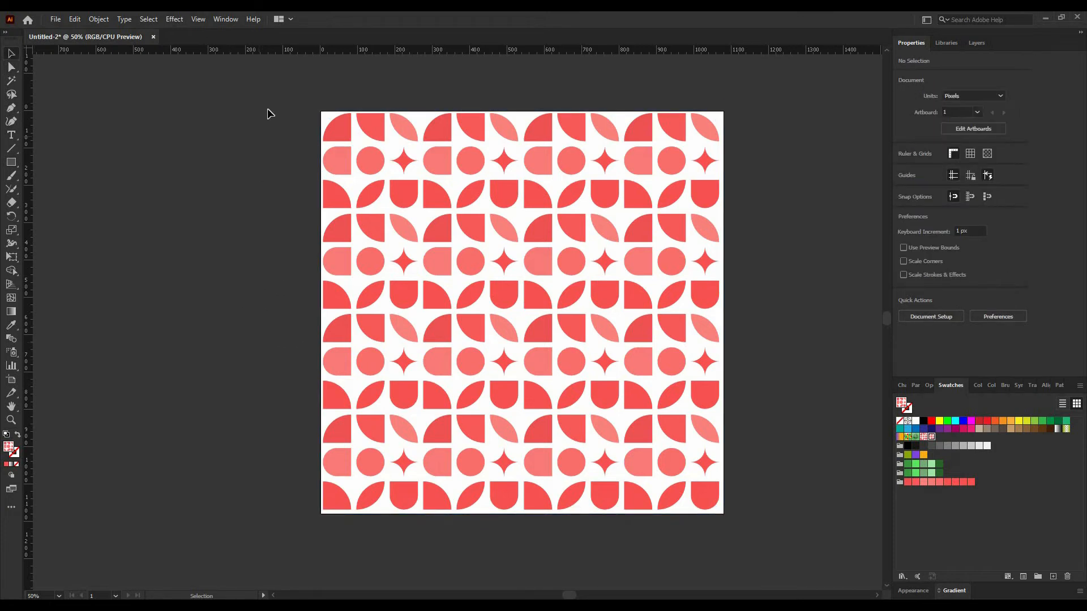
left_click_drag(268, 110, 774, 549)
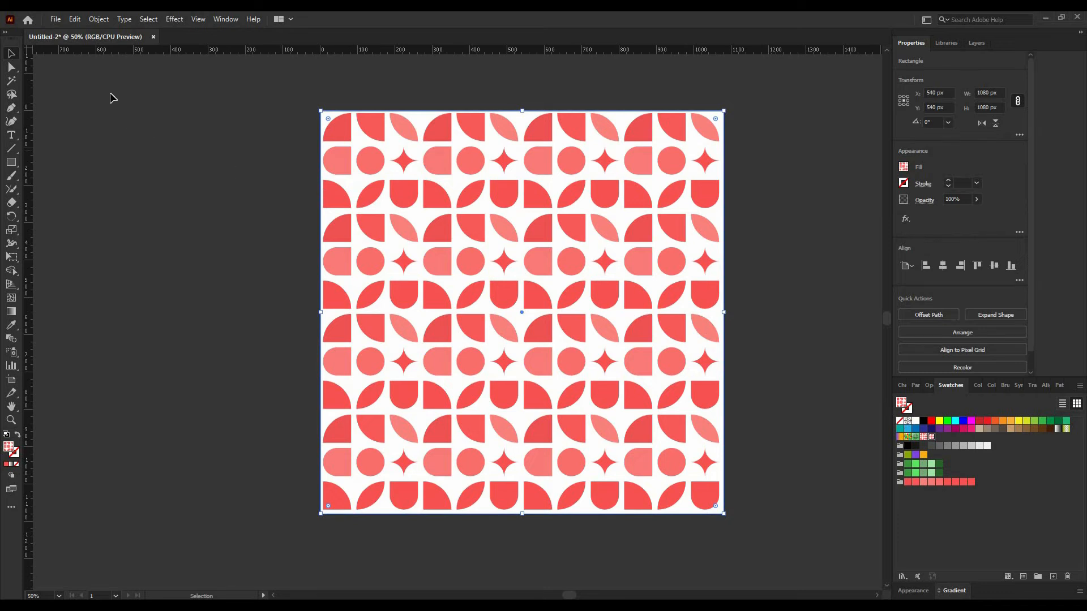
left_click(104, 19)
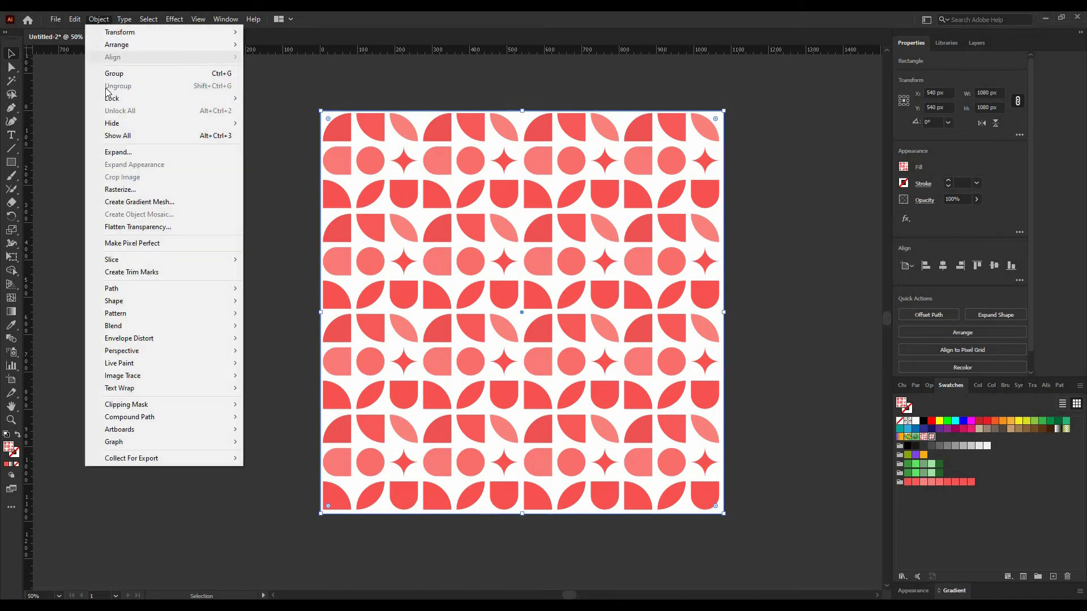
left_click(119, 152)
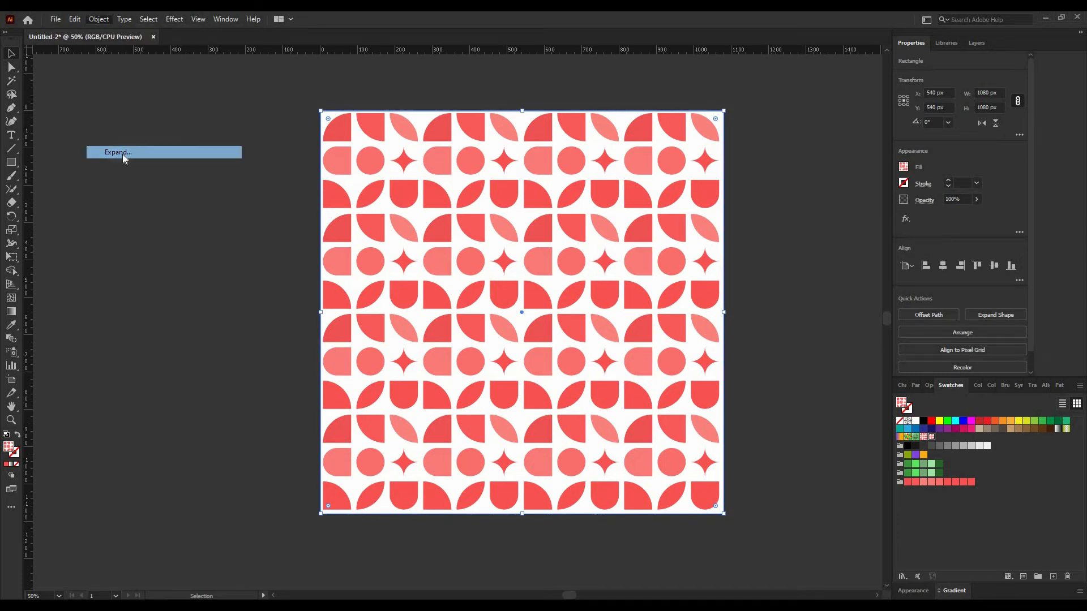
left_click(512, 375)
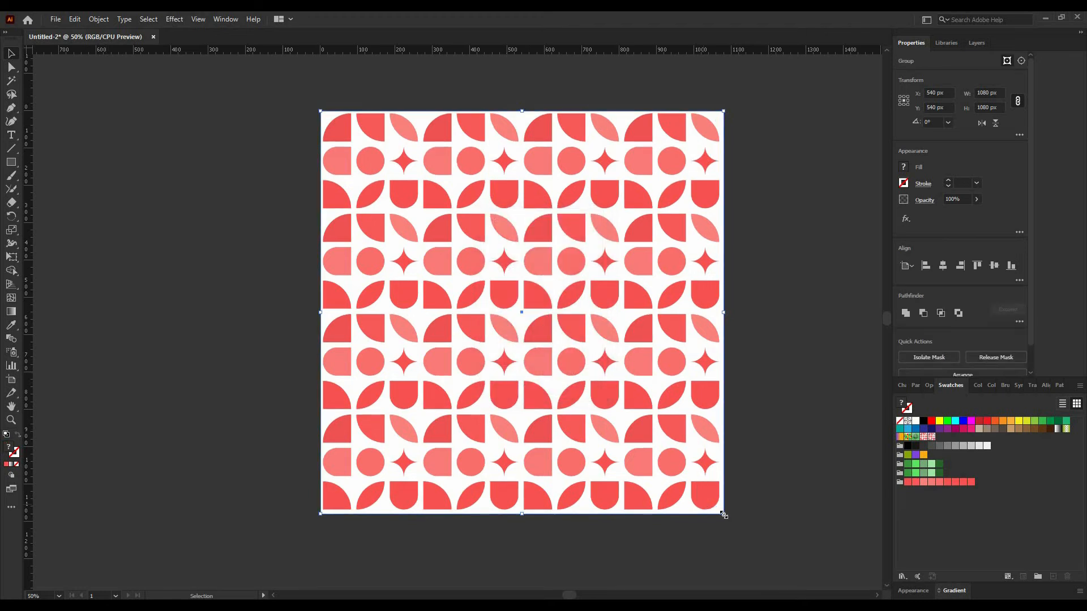
left_click_drag(724, 514, 649, 438)
Draw a square, fill it white and centre it horizontally and vertically on the pattern.
left_click(12, 163)
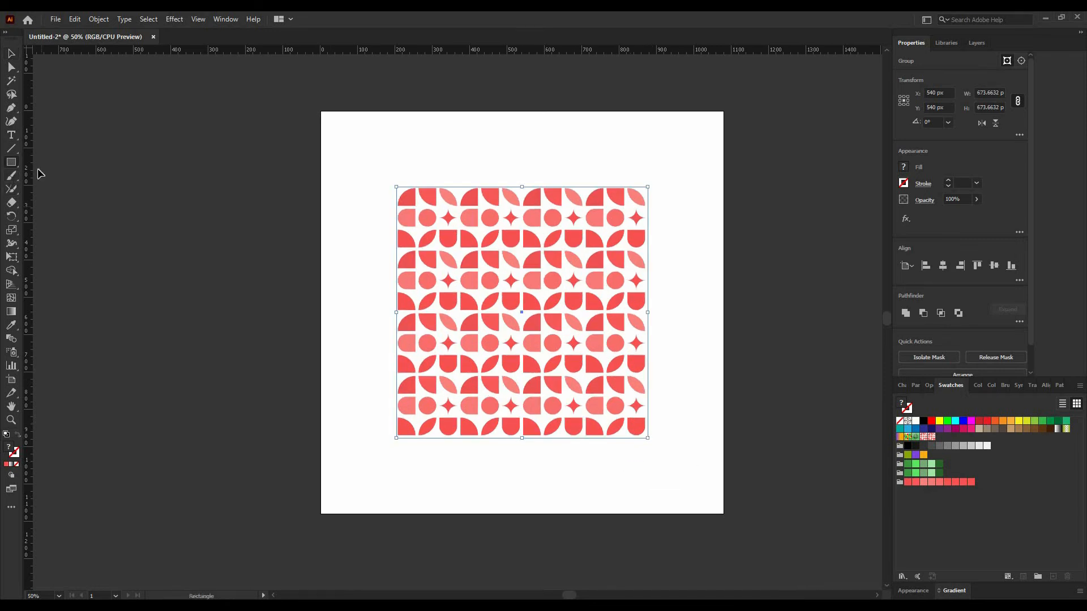
mouse_move(397, 189)
left_mouse_down()
mouse_move(538, 304)
mouse_move(647, 438)
mouse_move(494, 327)
mouse_move(431, 257)
left_mouse_up()
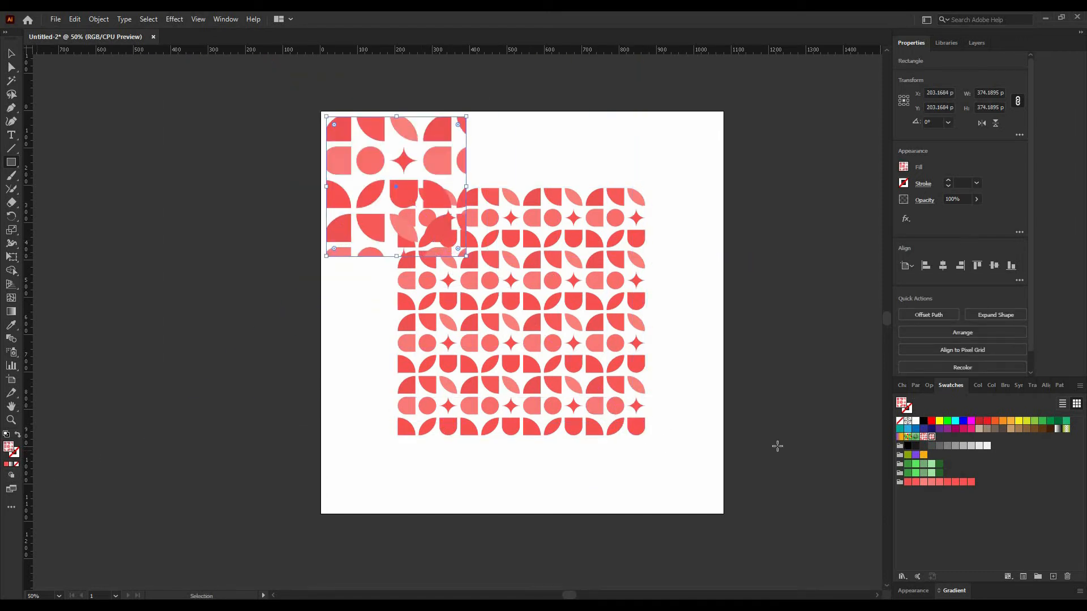
left_click(985, 384)
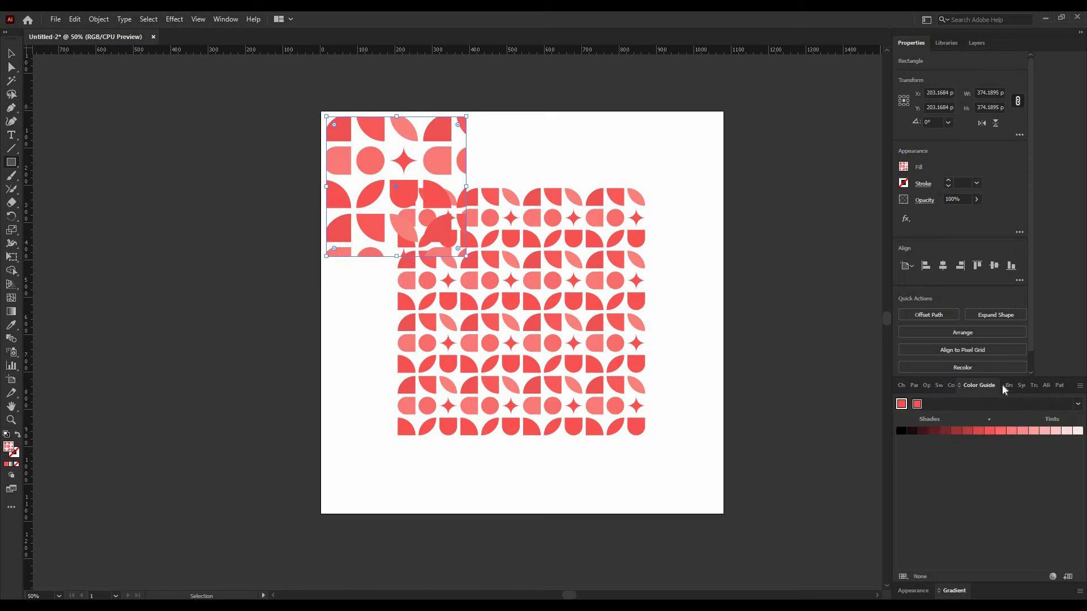
left_click(956, 385)
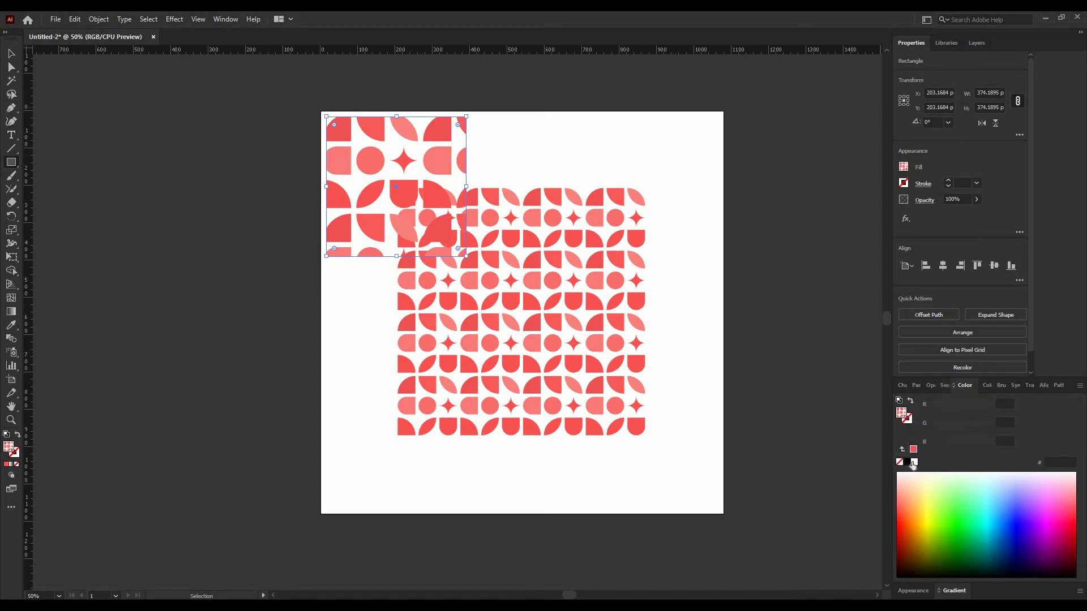
left_click(914, 462)
left_click(943, 266)
left_click(995, 266)
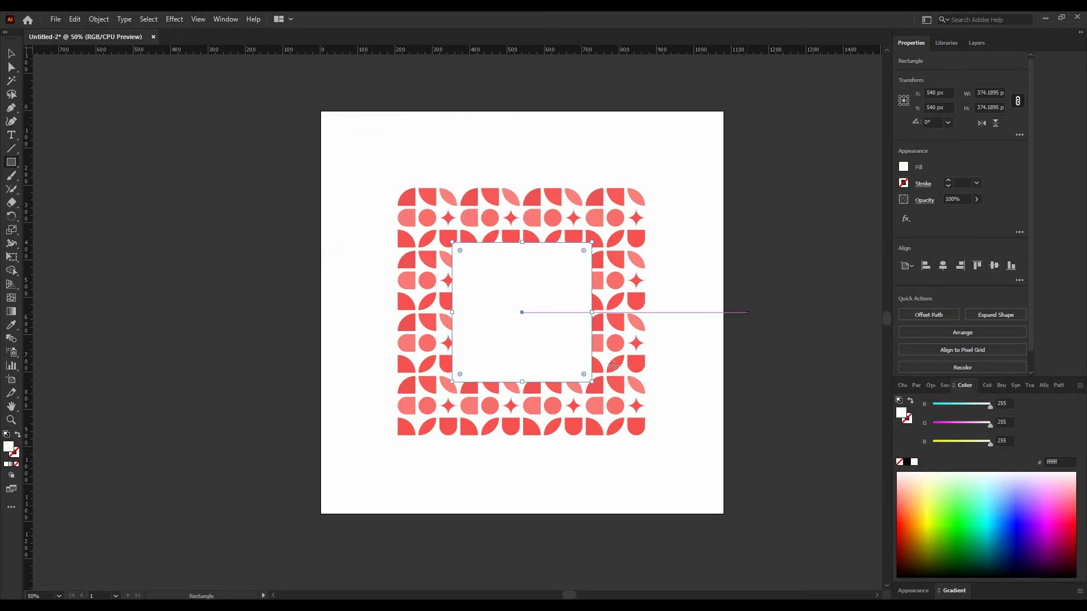
Enlarge the white square to about 688 px and send it behind the pattern.
left_click_drag(593, 383, 665, 443)
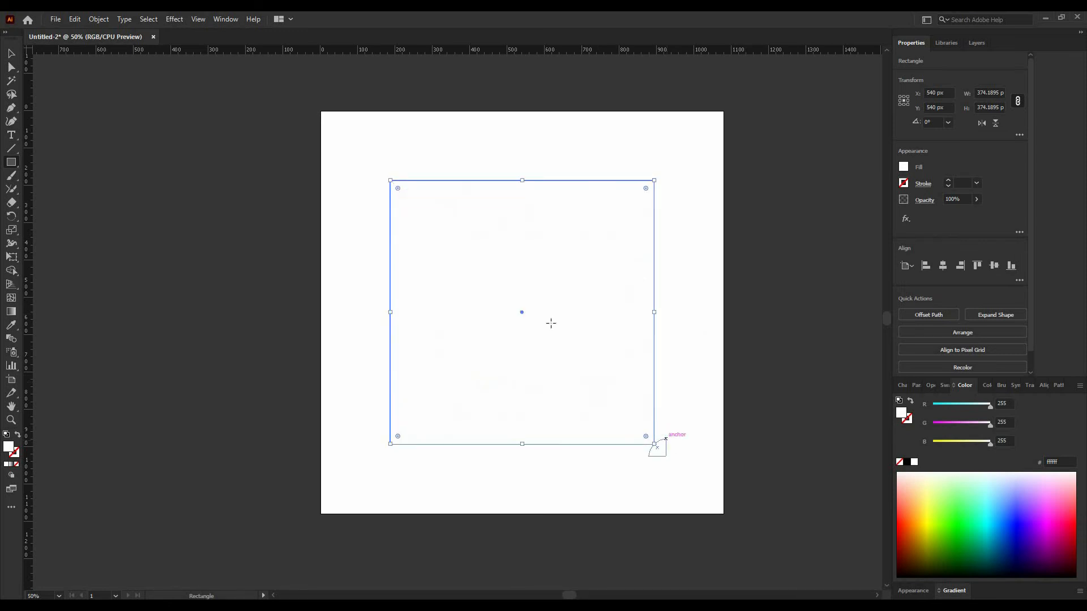
right_click(506, 268)
mouse_move(595, 473)
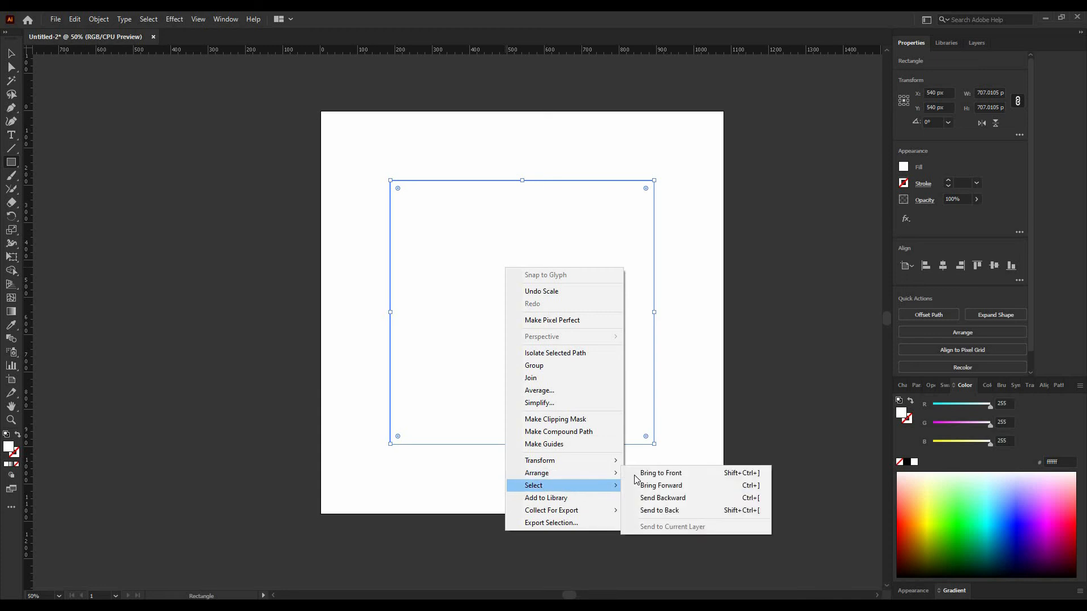
left_click(645, 510)
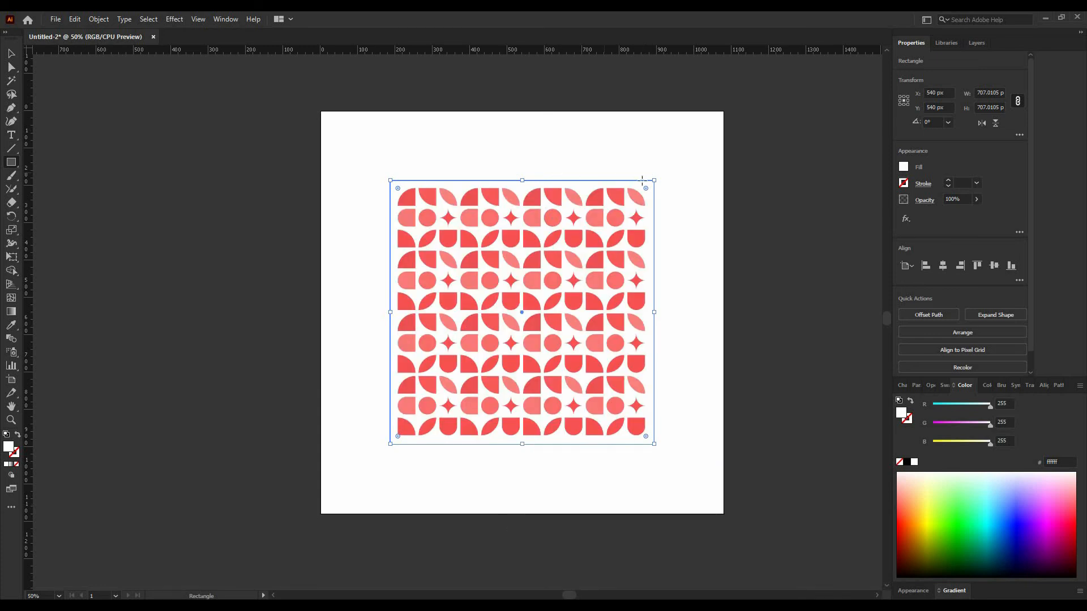
left_click_drag(654, 180, 653, 179)
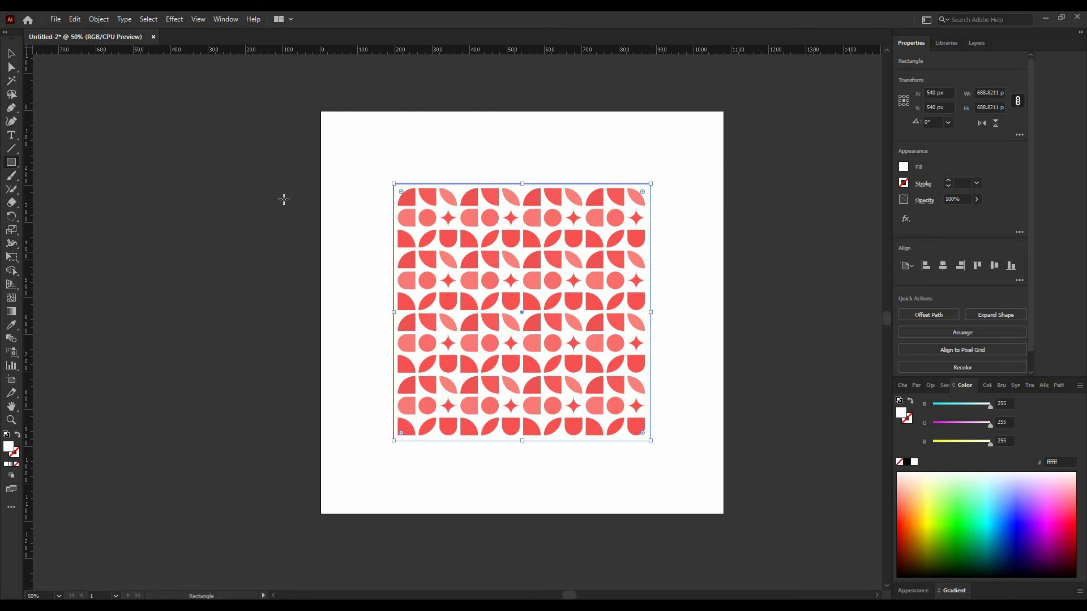
Apply an Outer Glow to the white square in Multiply mode with black colour and 50% opacity.
left_click(11, 53)
left_click(175, 19)
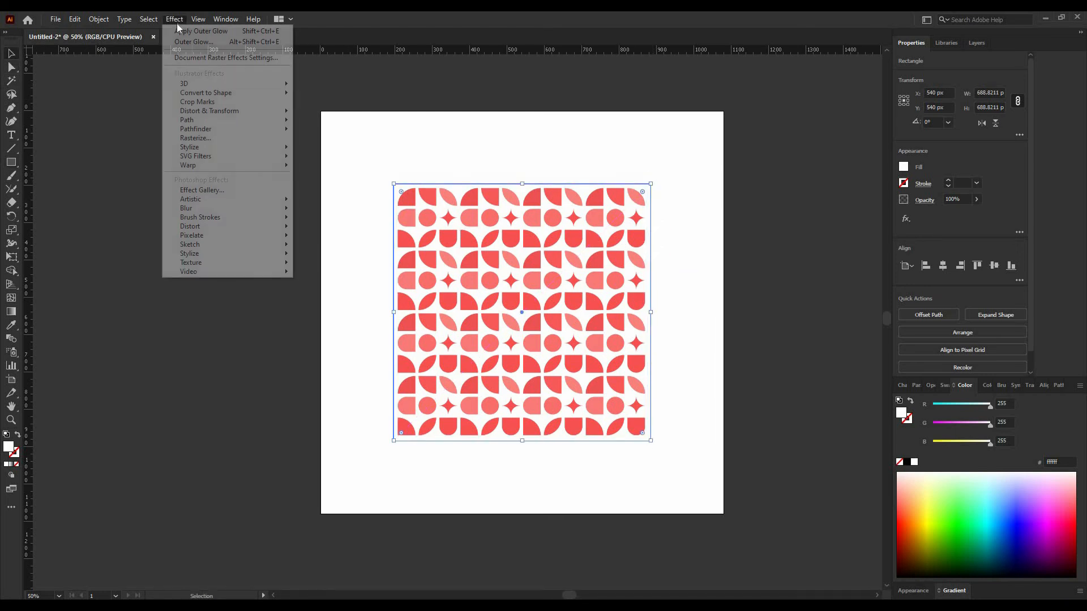
mouse_move(263, 155)
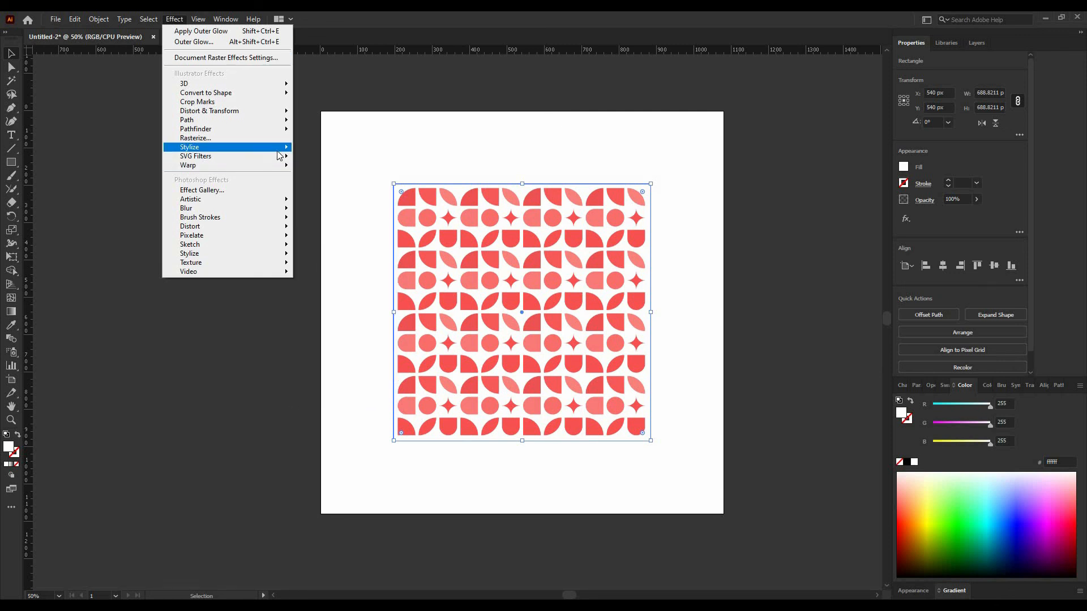
left_click(357, 186)
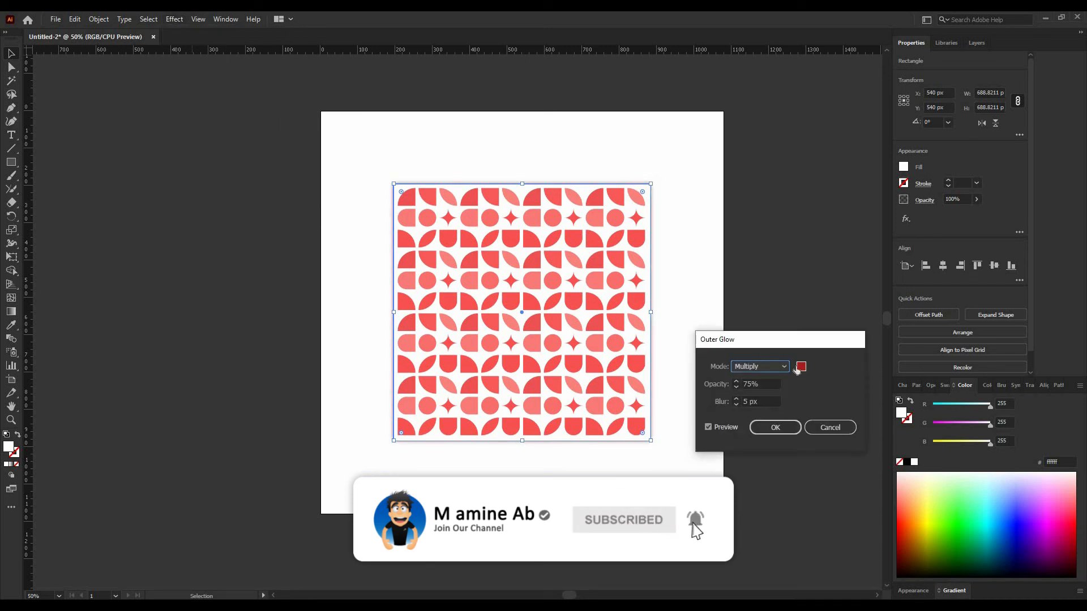
left_click(799, 367)
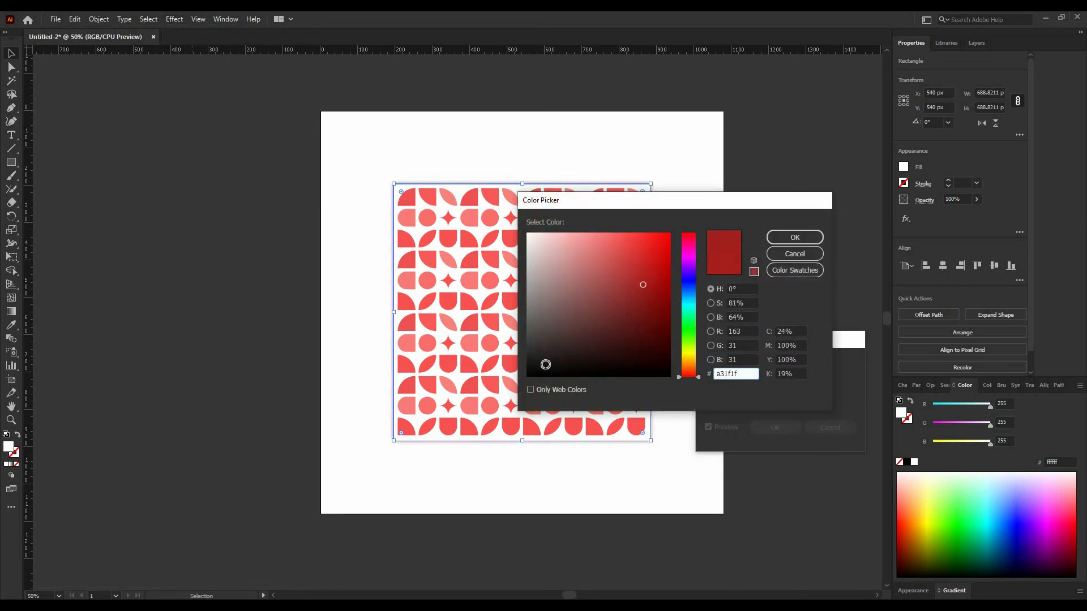
left_click(546, 365)
left_click(795, 238)
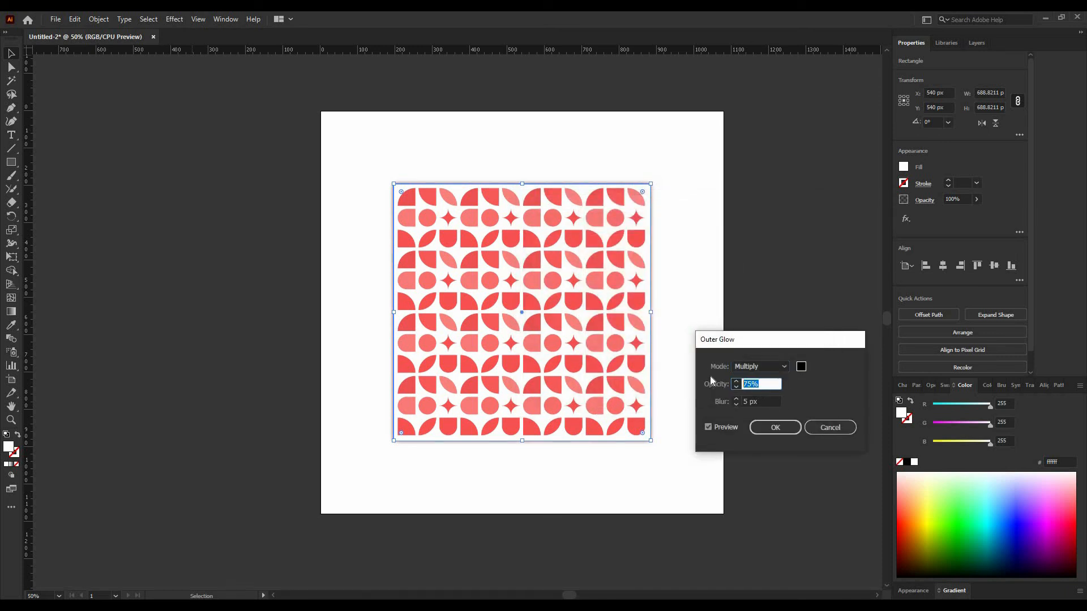
type("50")
left_click(763, 405)
left_click(774, 428)
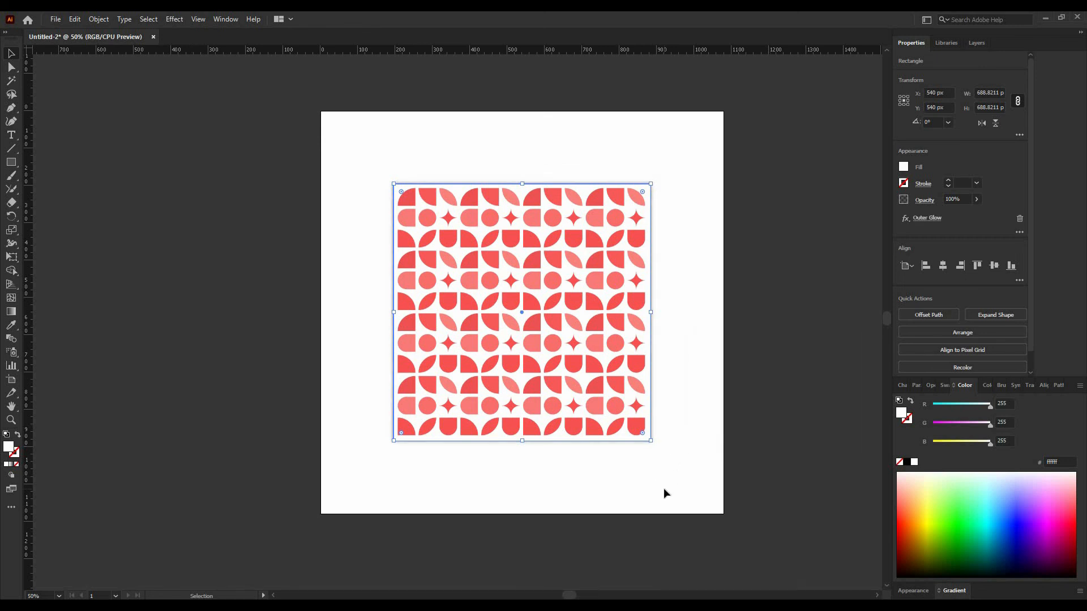
left_click(674, 491)
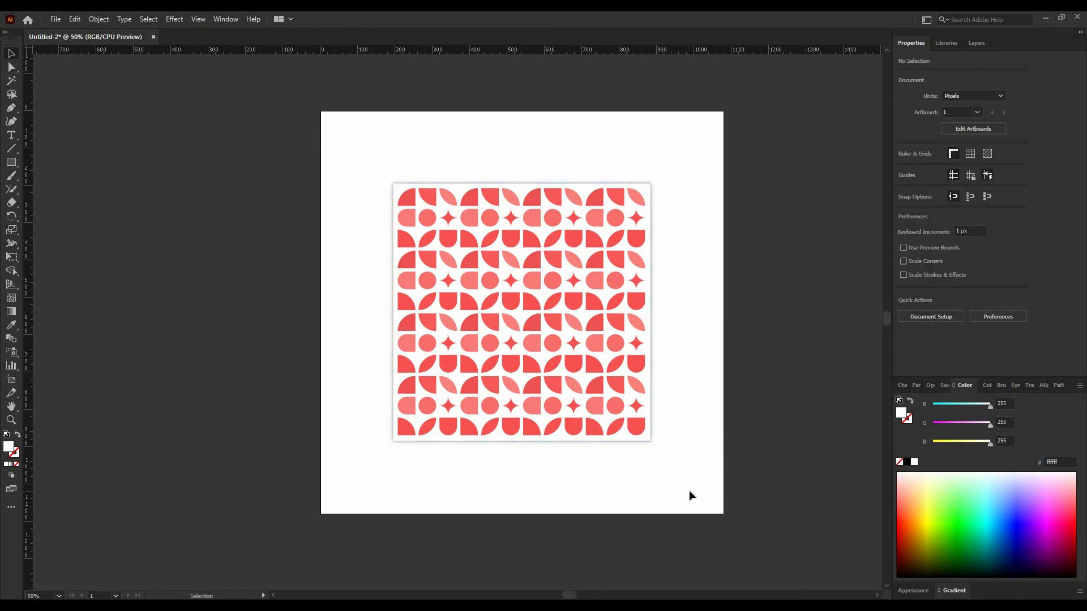